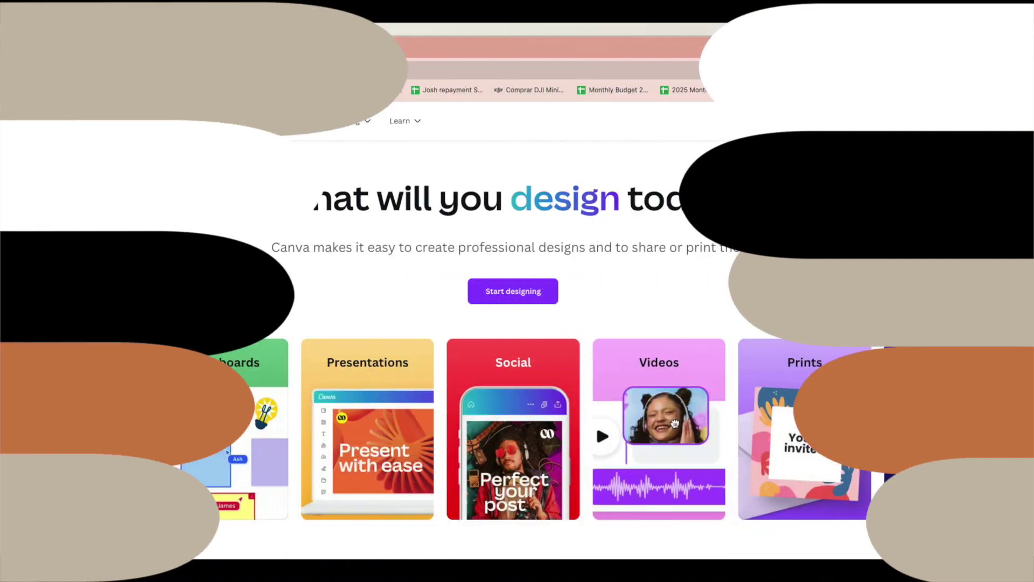
Scroll down through the canva.com landing page, then back up a little.
scroll(160, 238, down, 4)
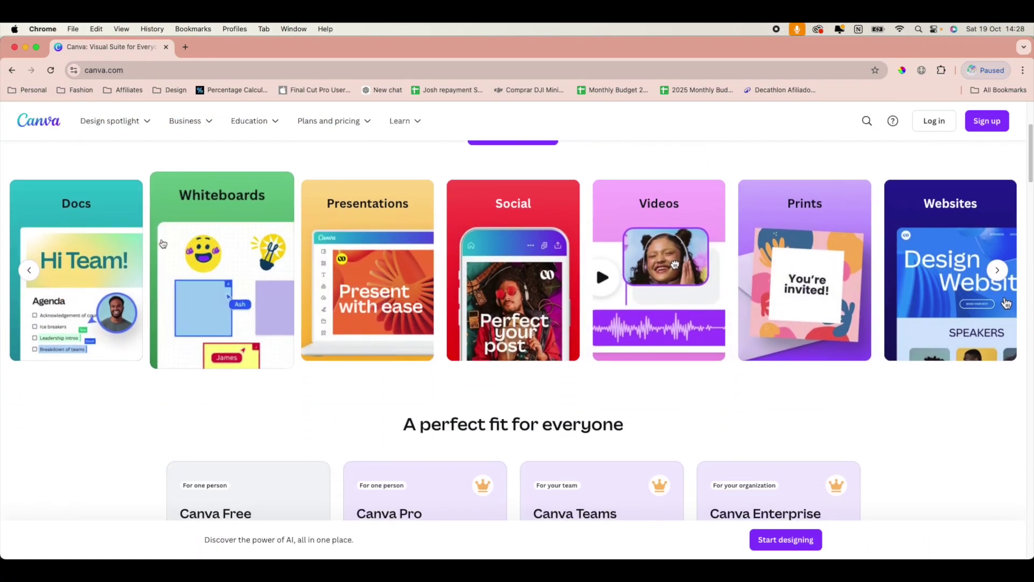
scroll(163, 244, down, 1)
scroll(163, 243, down, 4)
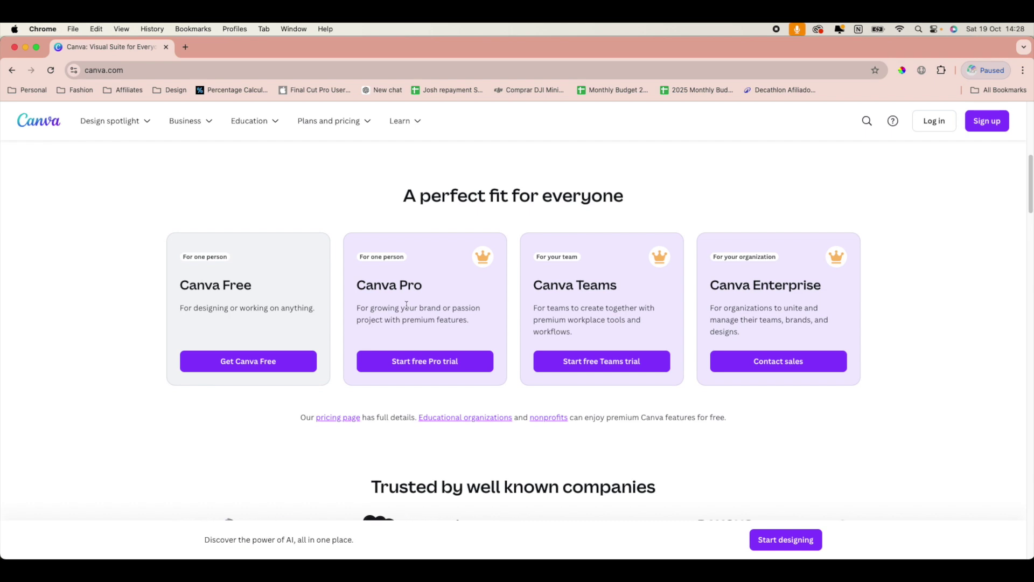
scroll(406, 305, down, 8)
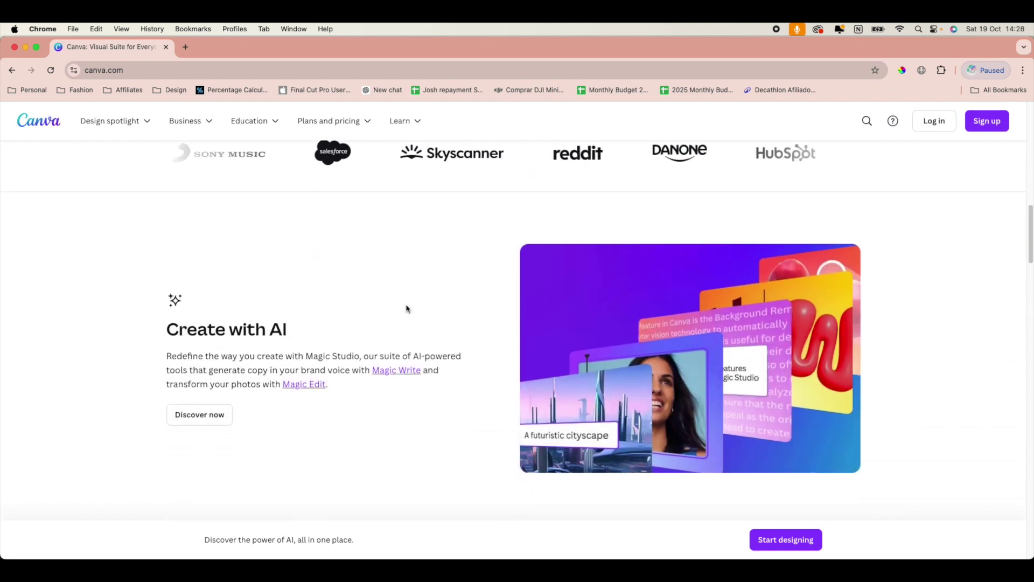
scroll(406, 308, down, 6)
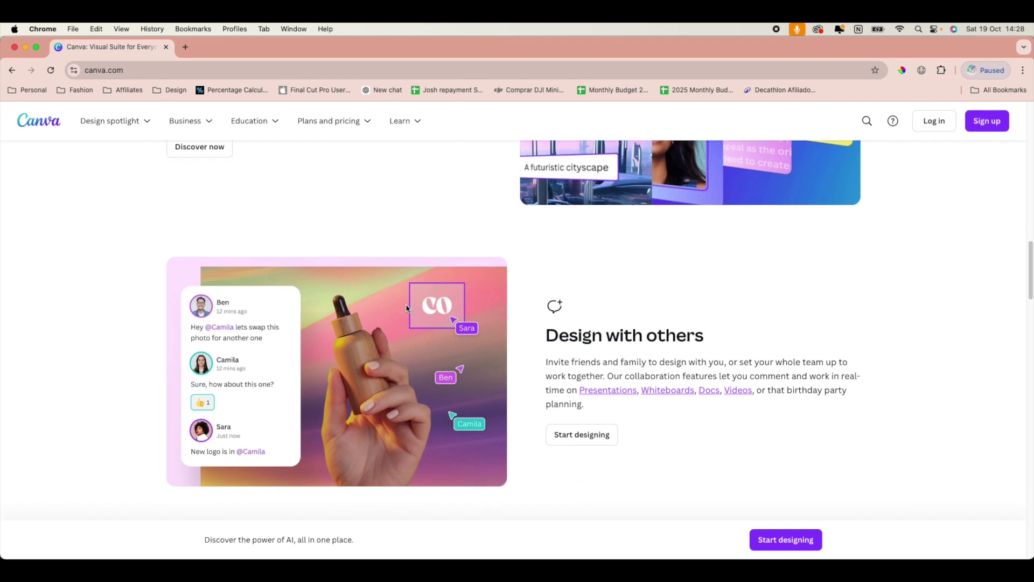
scroll(407, 308, down, 7)
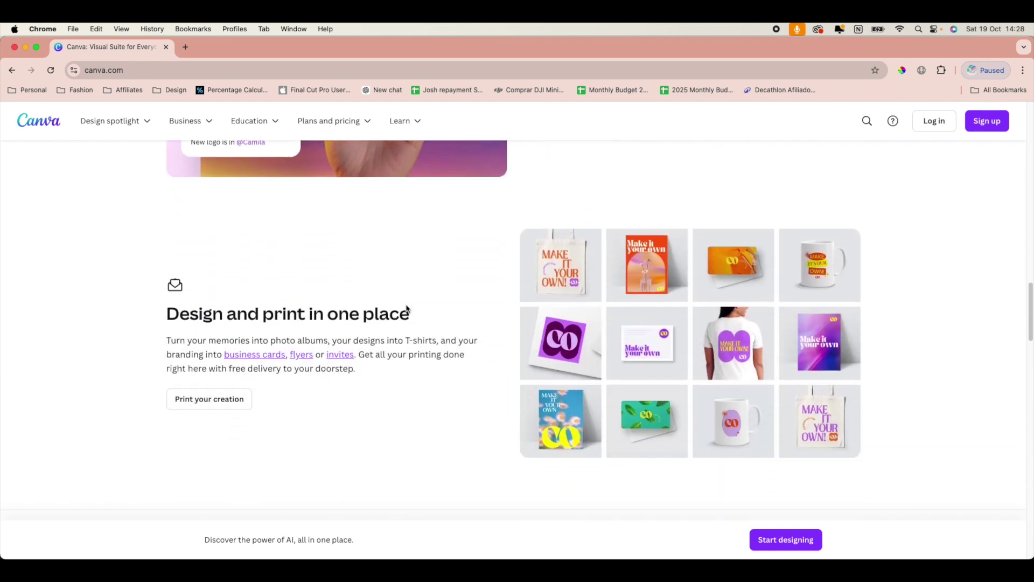
scroll(407, 307, down, 2)
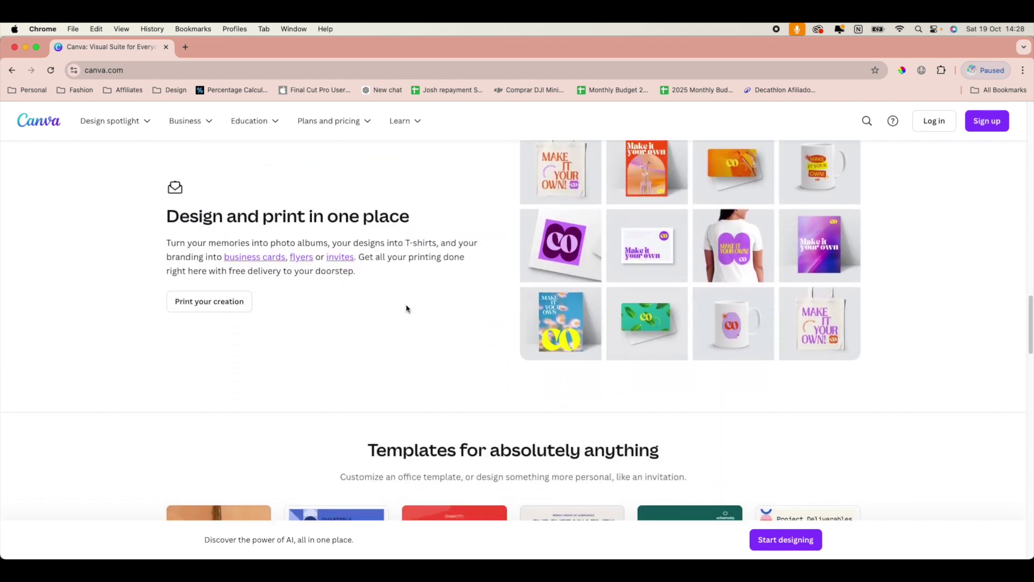
scroll(408, 308, down, 1)
scroll(408, 308, down, 4)
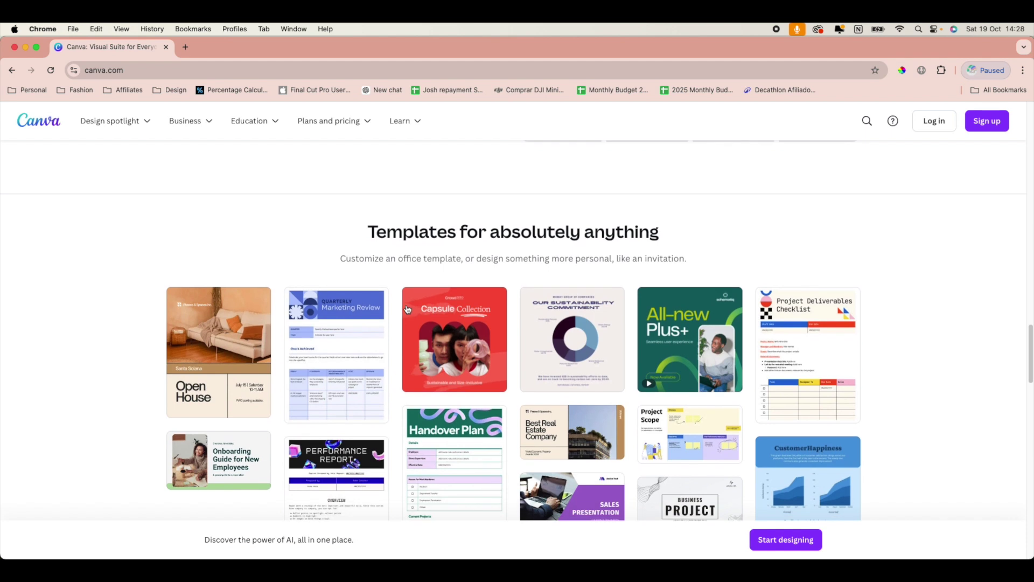
scroll(408, 308, down, 3)
scroll(408, 308, up, 8)
scroll(408, 309, up, 15)
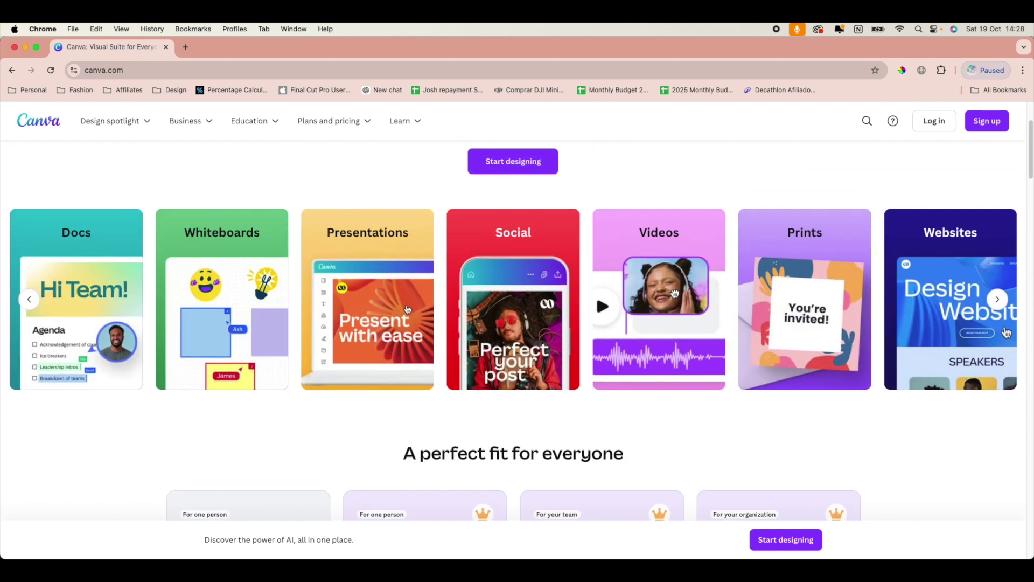
scroll(408, 308, up, 1)
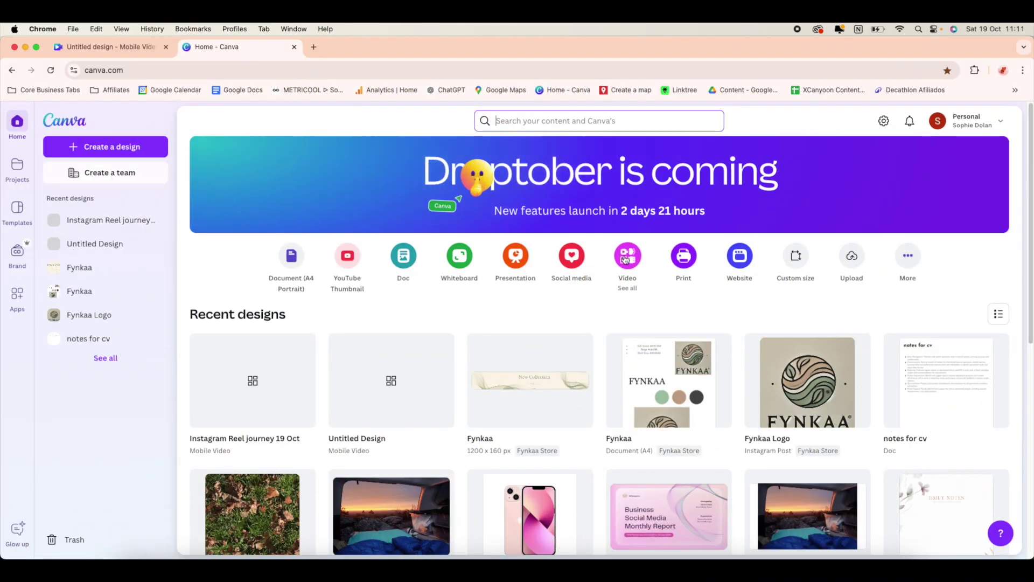
Create a new Instagram Reel video design titled 'Instagram Reel Journey to Spain'.
click(626, 256)
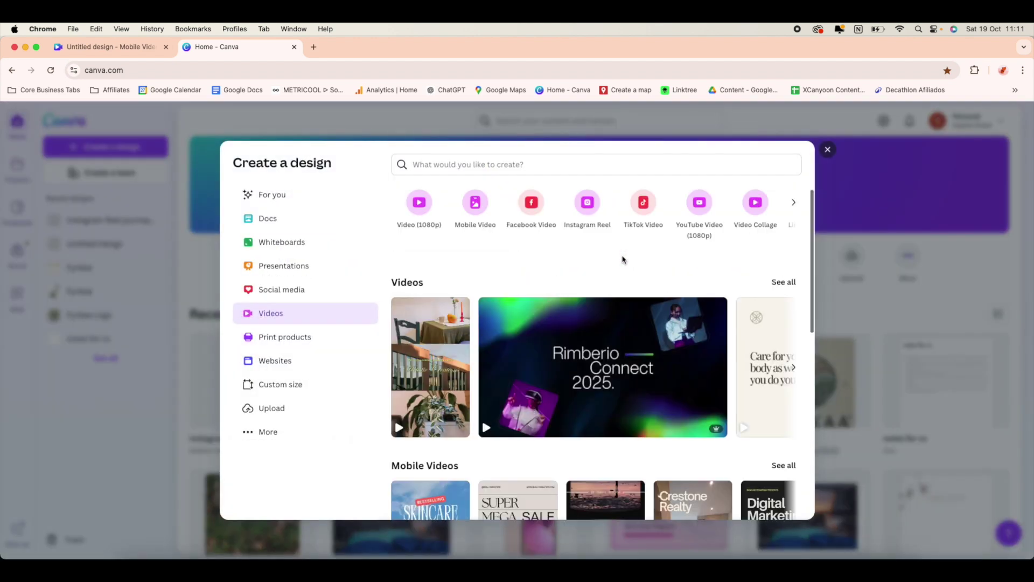
click(588, 203)
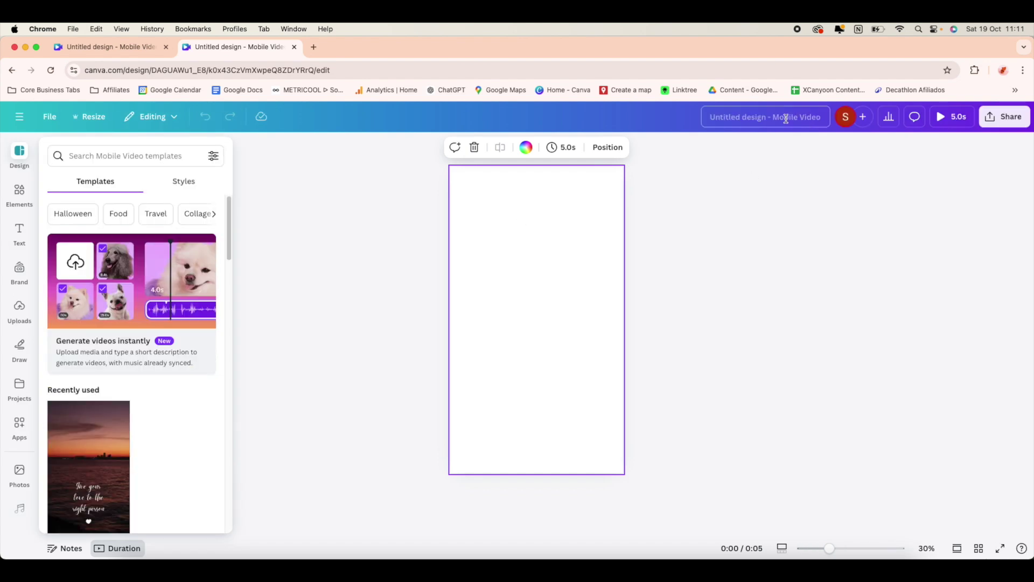
click(786, 119)
key(BackSpace)
text(Instagram Reel Journey to Spain)
click(32, 194)
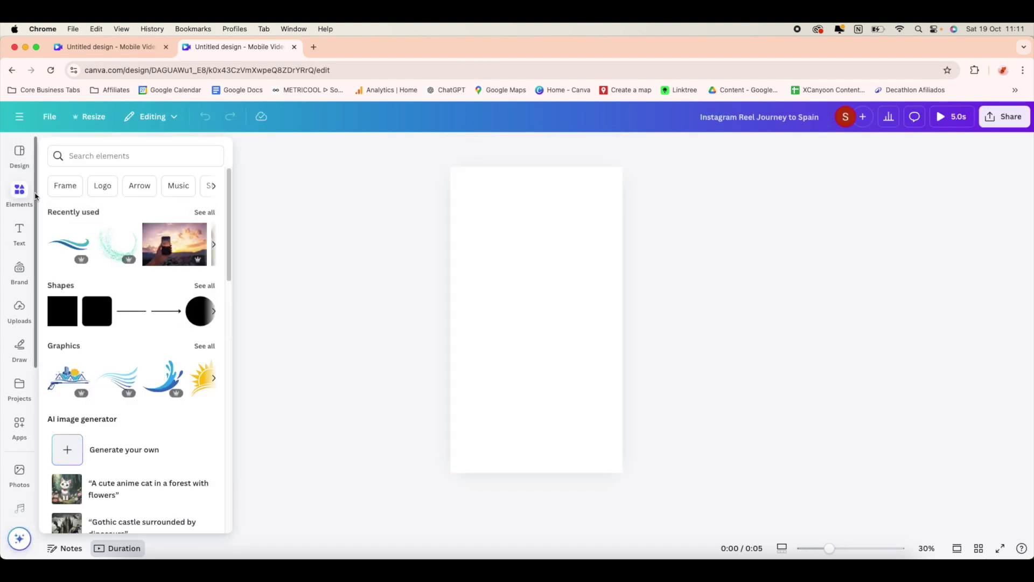
Upload all the Raw Video Footage clips from the computer to Canva.
click(19, 309)
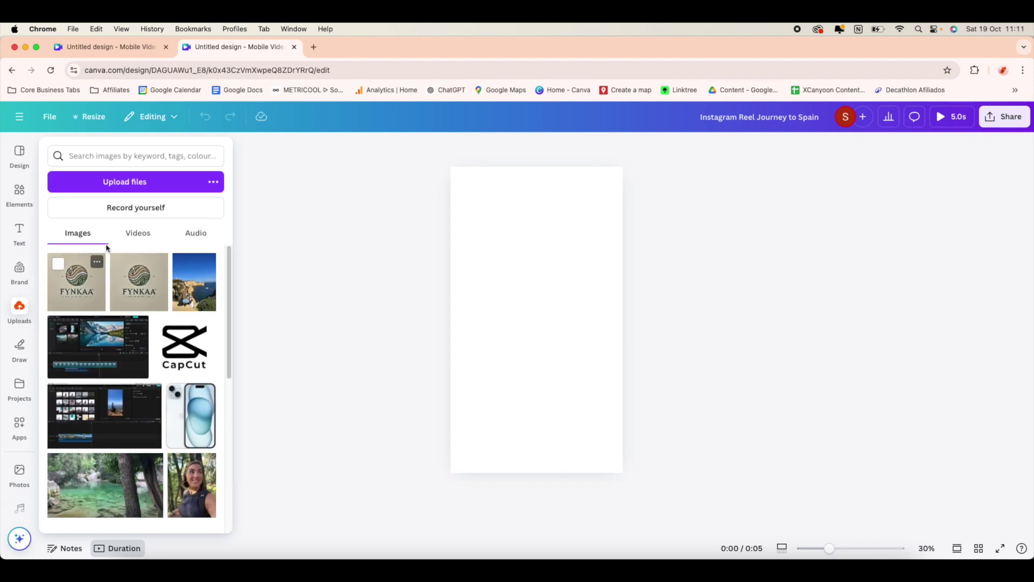
click(124, 182)
drag(823, 254, 266, 156)
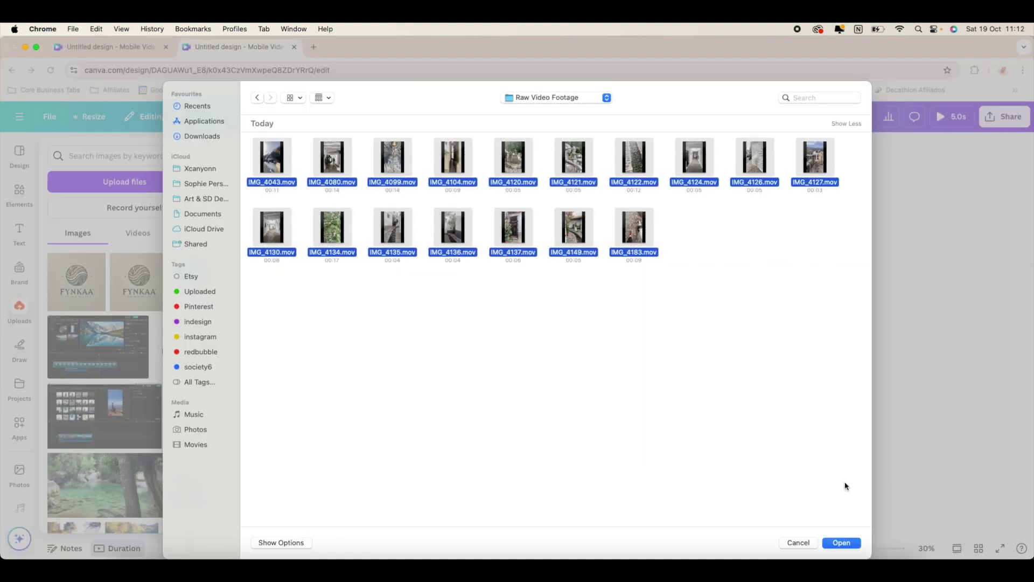
click(842, 543)
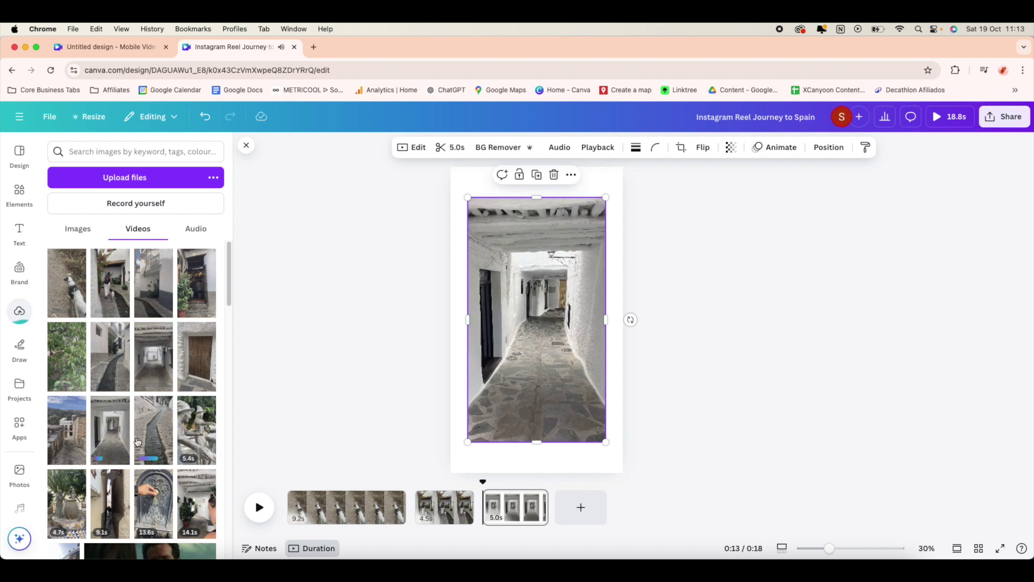
Put the 5.4s statue clip on a new page and move a clip earlier in the sequence.
click(580, 507)
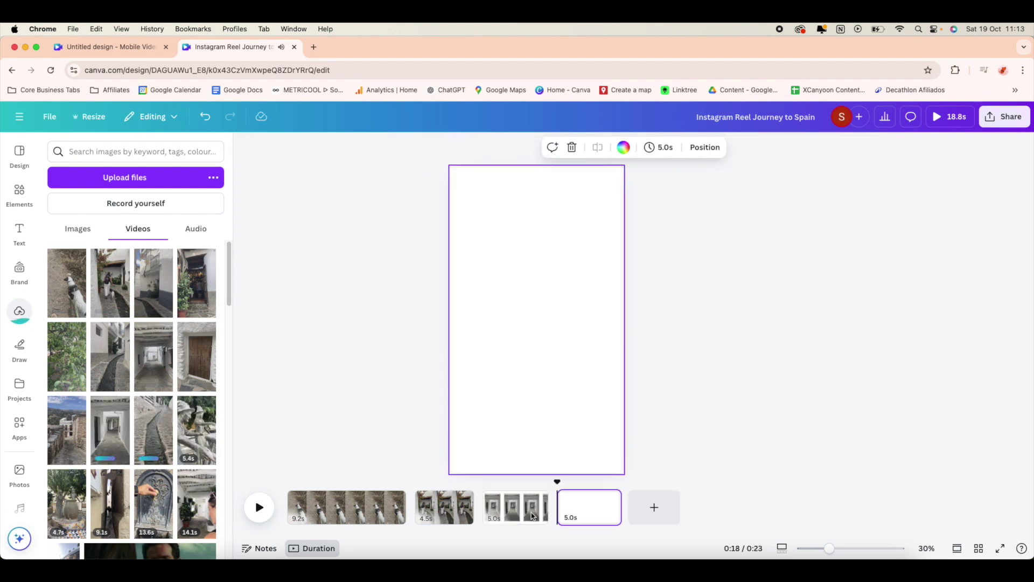
click(186, 429)
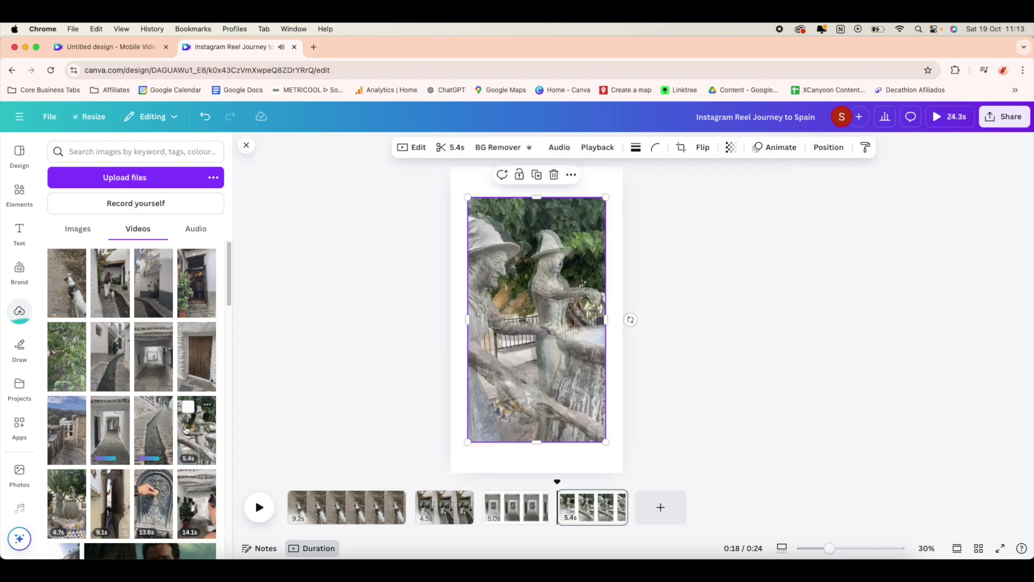
scroll(186, 429, down, 2)
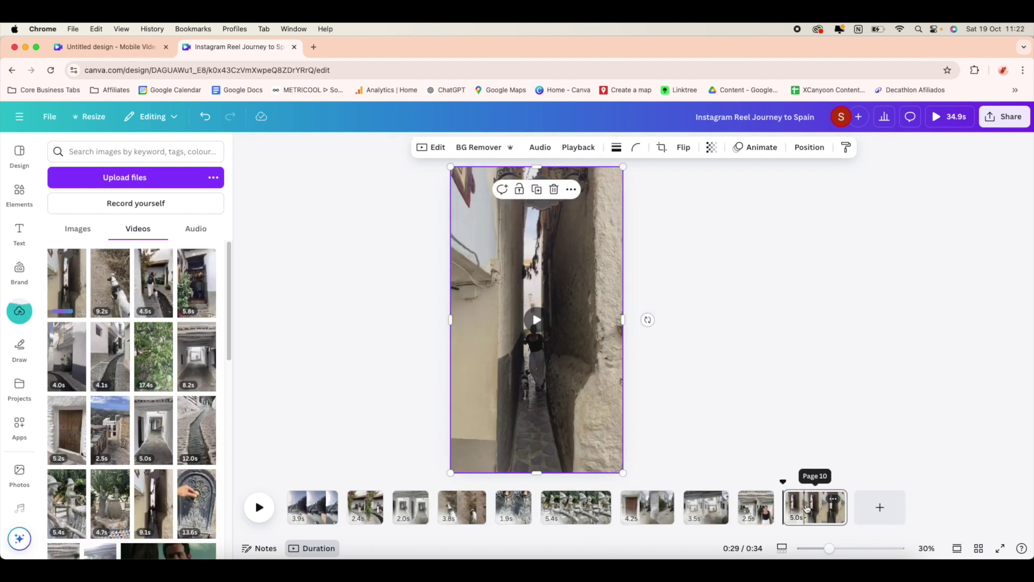
drag(806, 509, 657, 517)
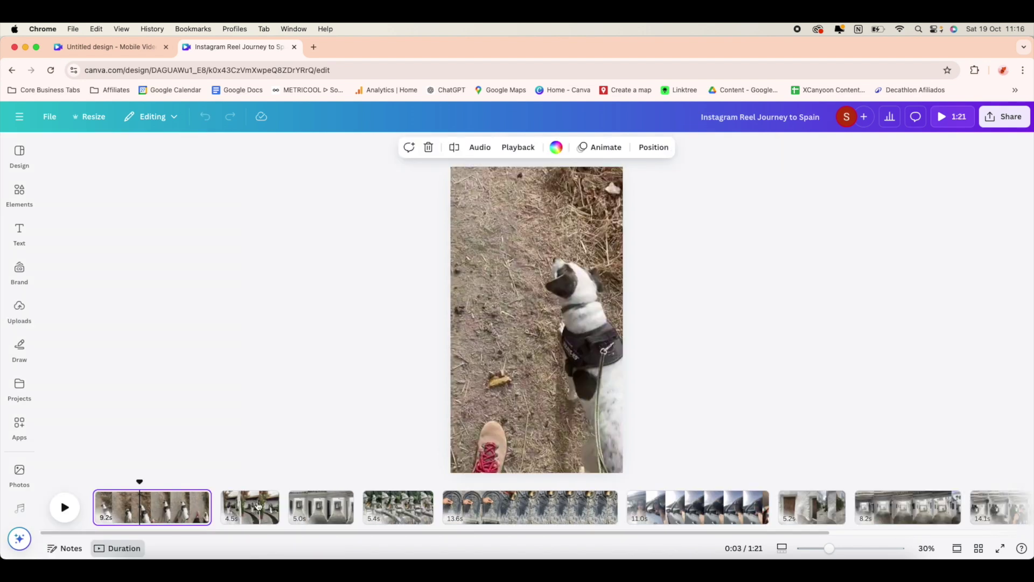
click(320, 510)
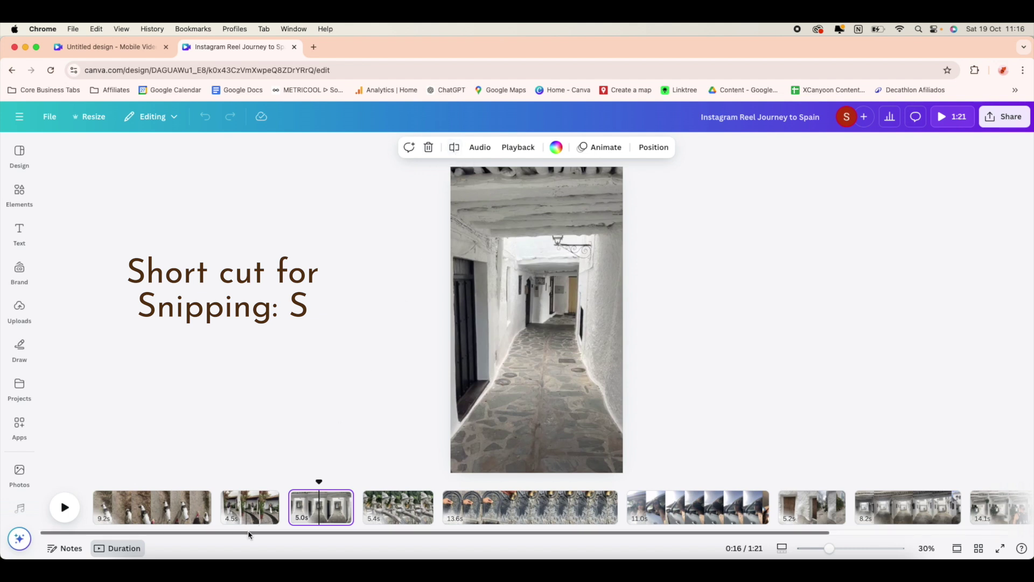
click(399, 513)
click(529, 517)
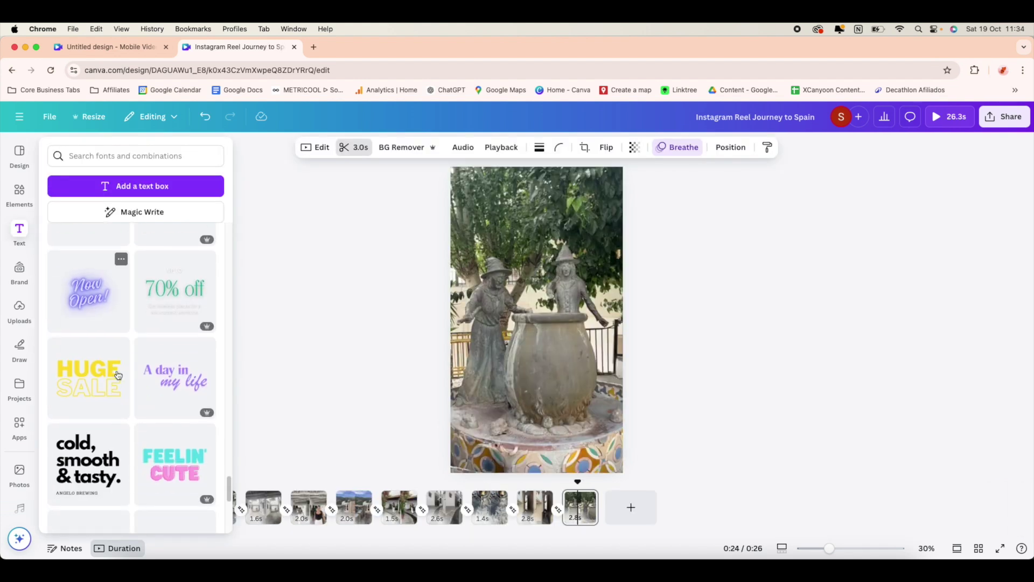
Add transitions after the first clip and the 3.0s alley clip.
scroll(118, 375, down, 2)
scroll(118, 375, down, 3)
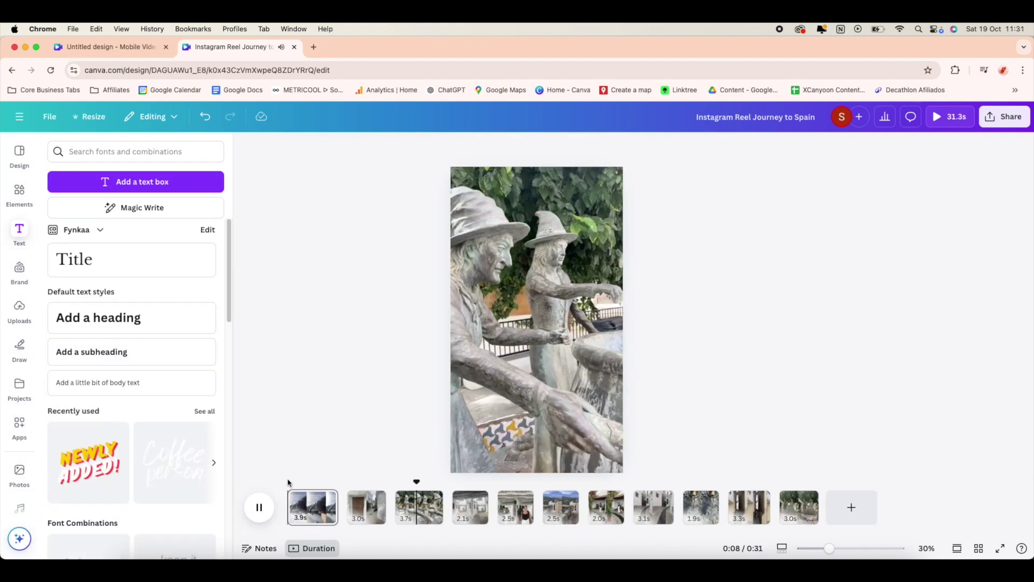
click(348, 517)
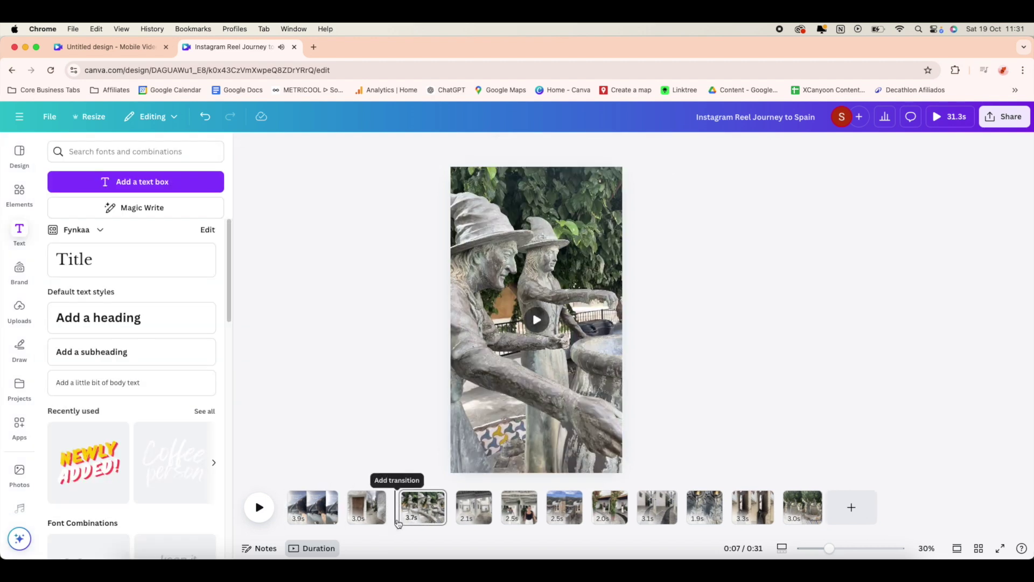
click(362, 509)
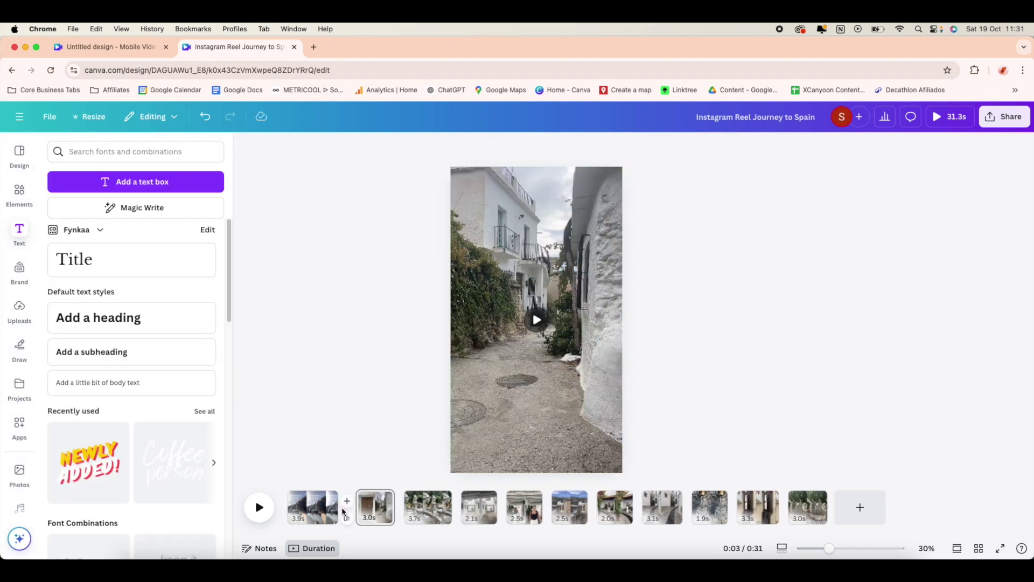
click(346, 519)
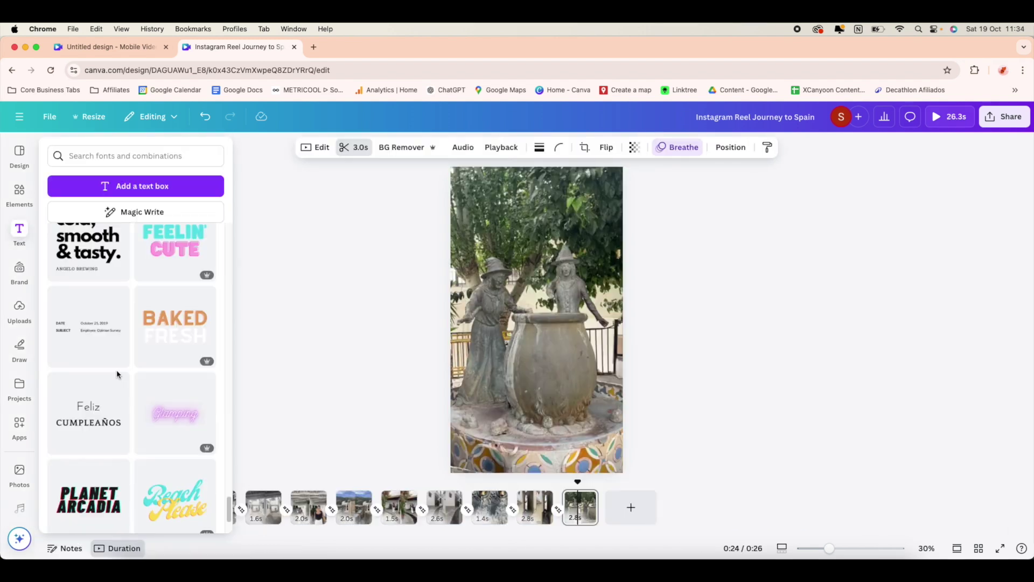
scroll(117, 370, down, 4)
scroll(119, 375, down, 2)
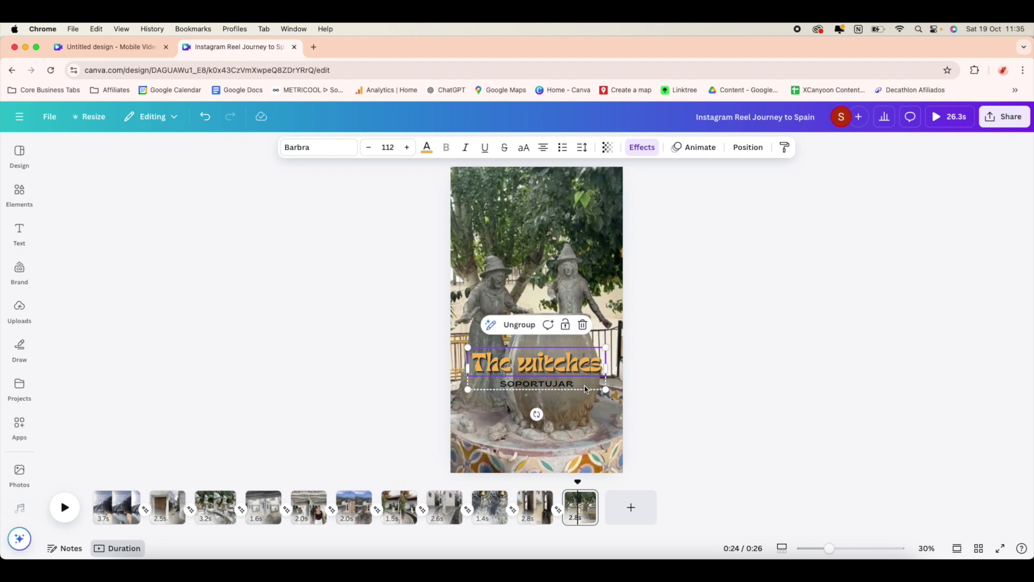
Give the title a Blur entrance animation and drag its speed to a slower setting.
click(694, 147)
click(184, 423)
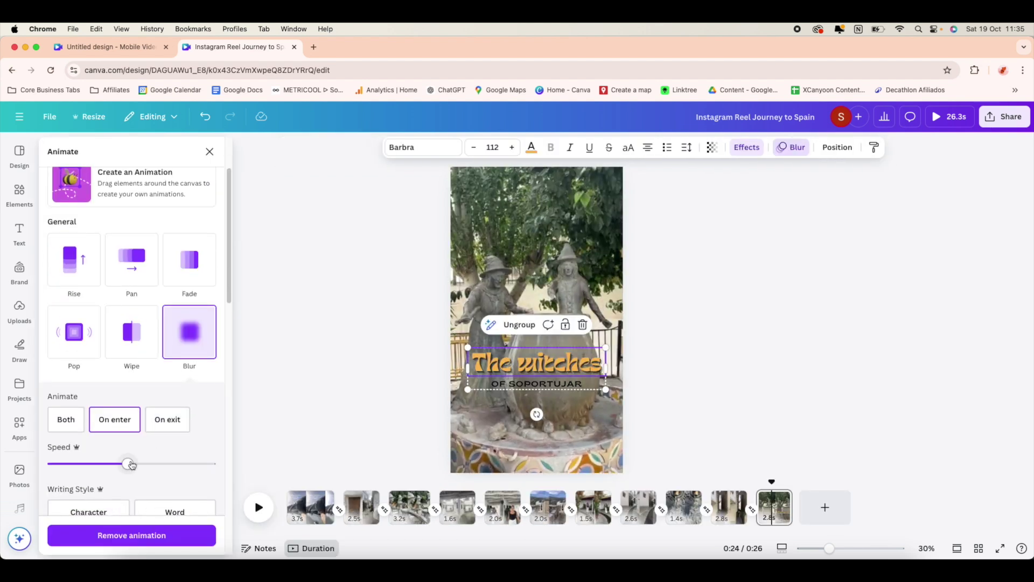
drag(131, 464, 162, 463)
scroll(124, 452, down, 2)
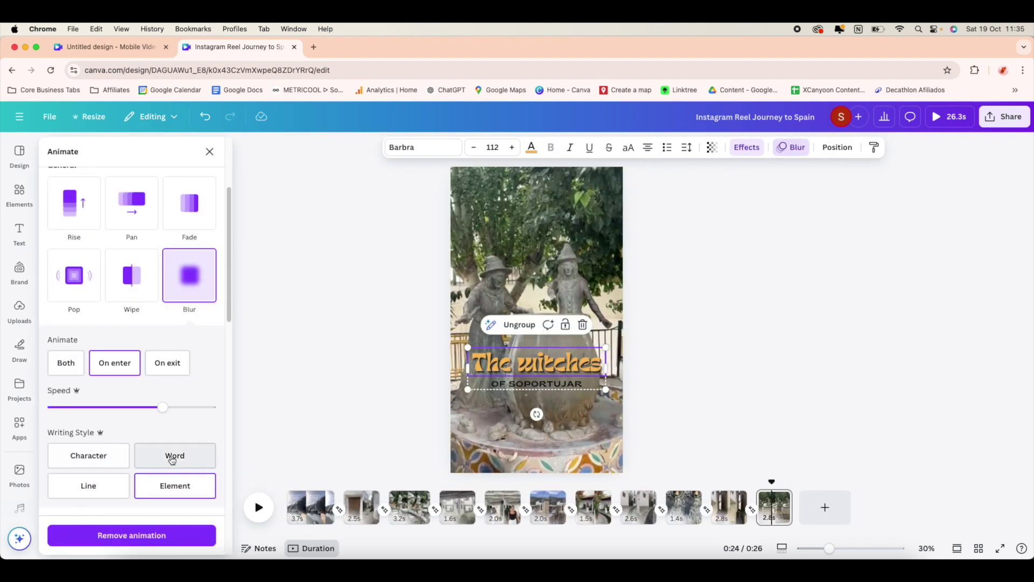
drag(163, 407, 88, 407)
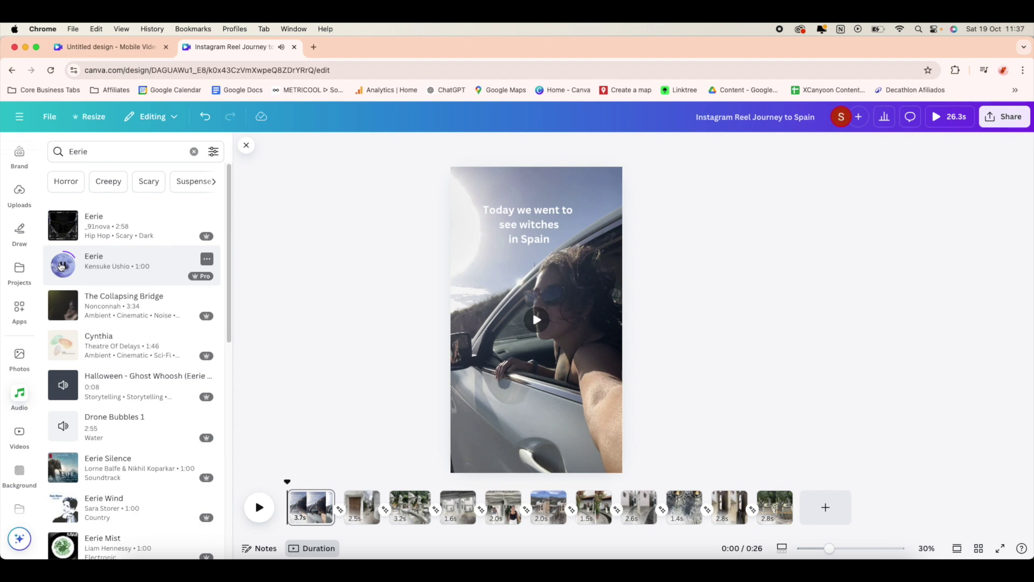
Preview the Cynthia and Eerie Silence tracks, then add Eerie Silence to the timeline.
click(63, 348)
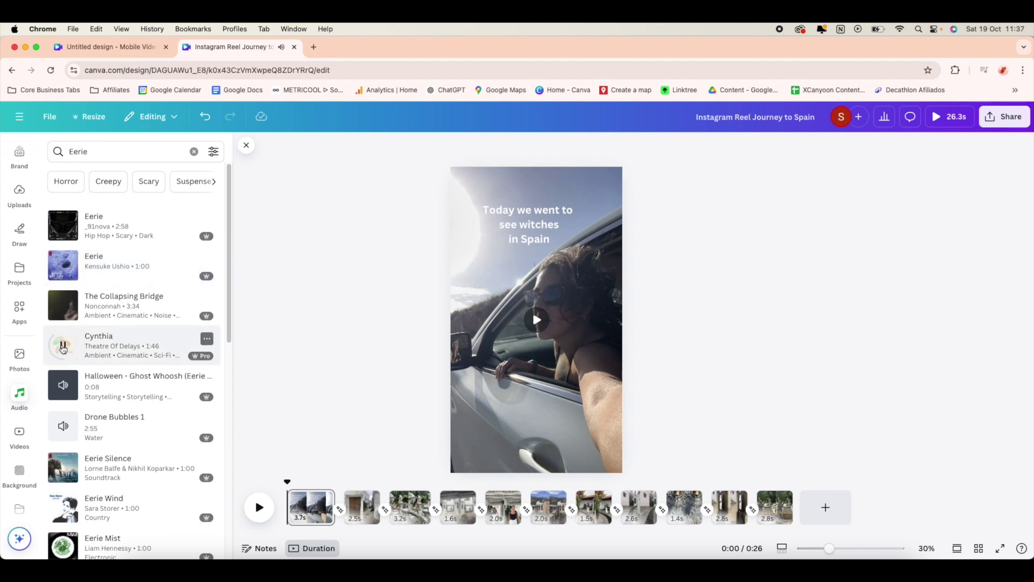
scroll(63, 348, down, 3)
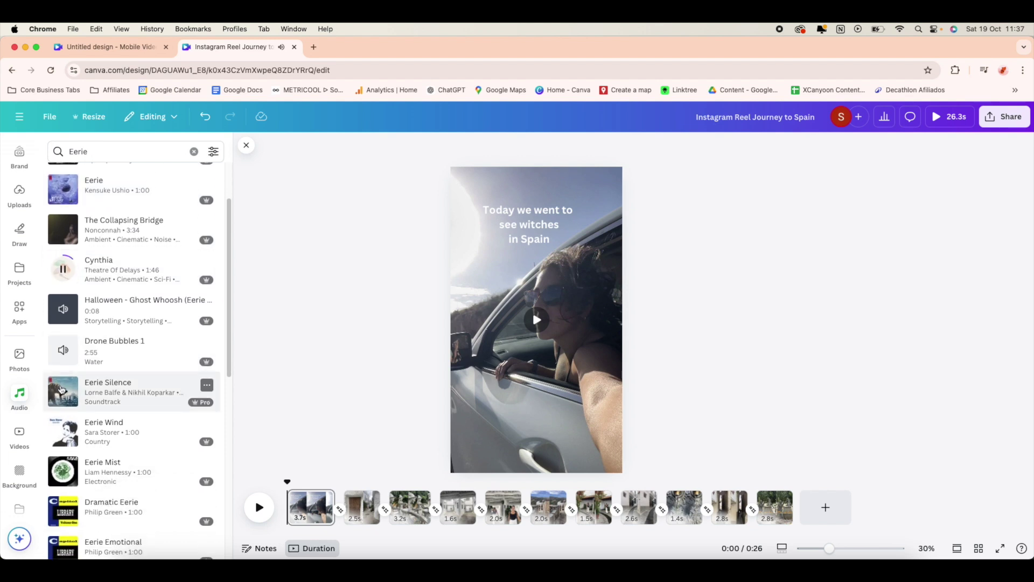
click(61, 390)
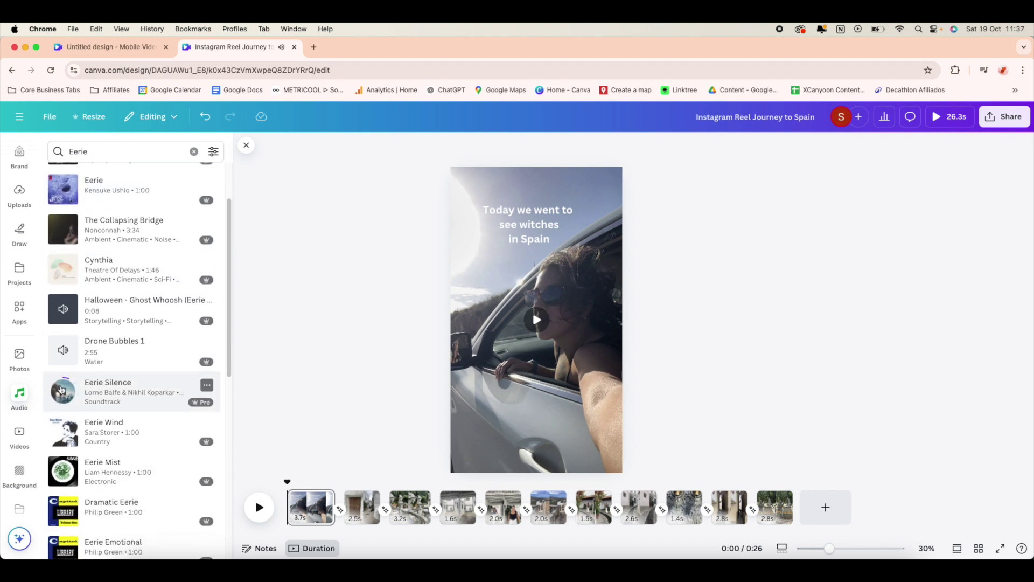
scroll(81, 366, down, 2)
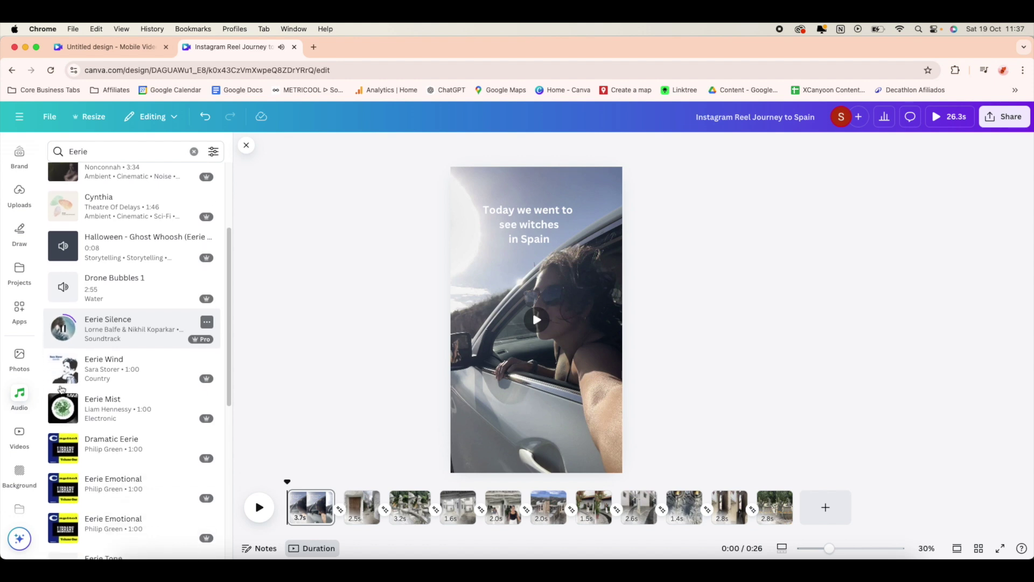
click(110, 336)
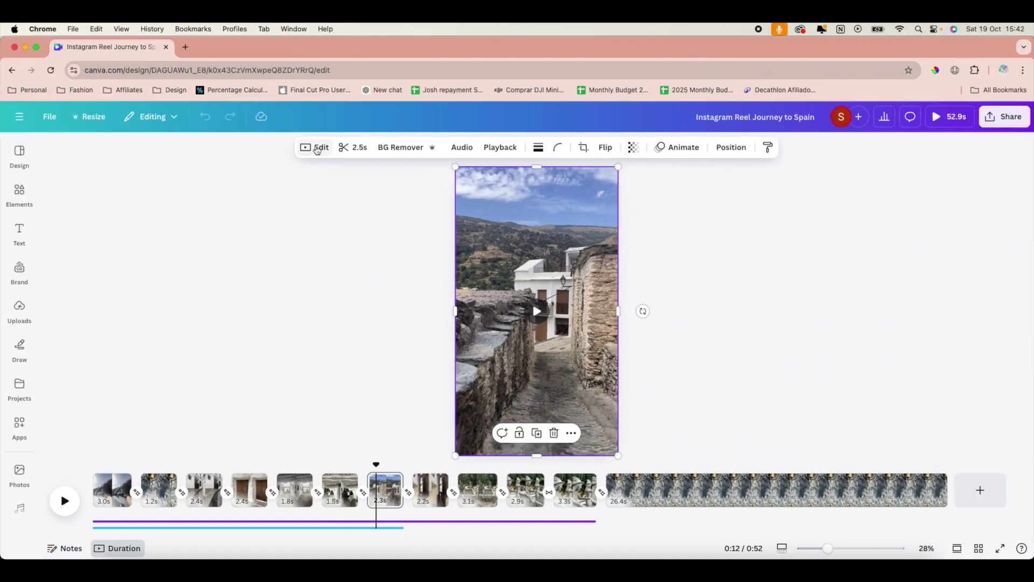
Adjust the alley clip to brightness 0, contrast 21, vibrance 53, saturation 17 and vignette 41.
click(317, 148)
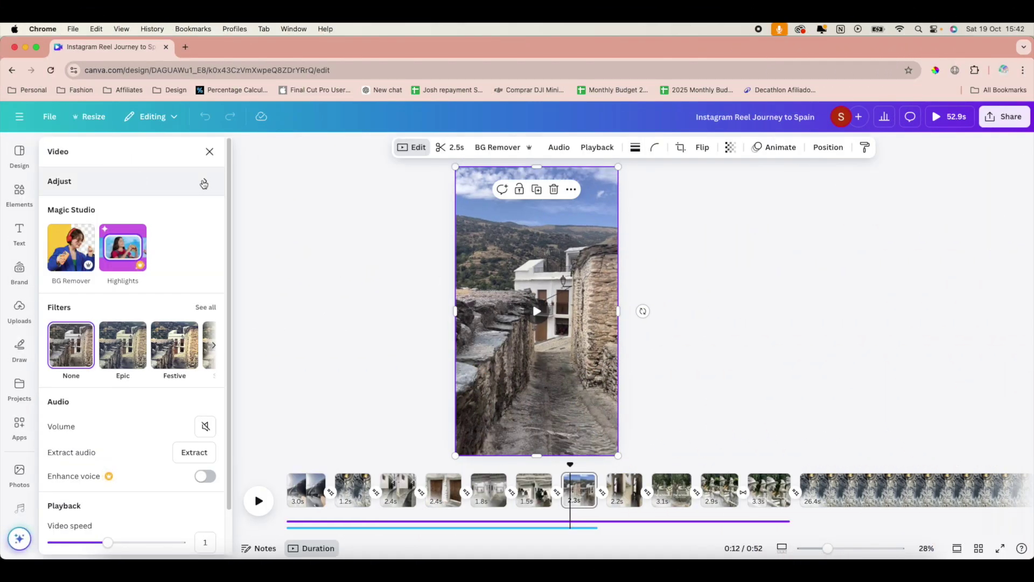
click(204, 183)
mouse_move(118, 329)
mouse_down()
mouse_move(135, 330)
mouse_move(84, 337)
mouse_move(113, 336)
mouse_up()
click(209, 330)
text(0)
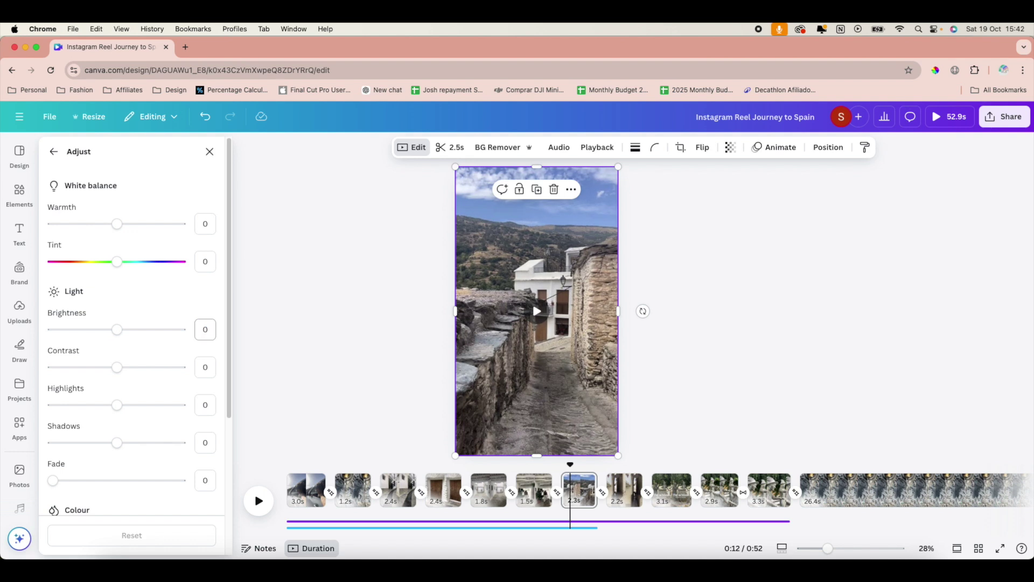
drag(117, 367, 131, 369)
scroll(131, 370, down, 5)
drag(57, 398, 129, 390)
scroll(123, 400, down, 2)
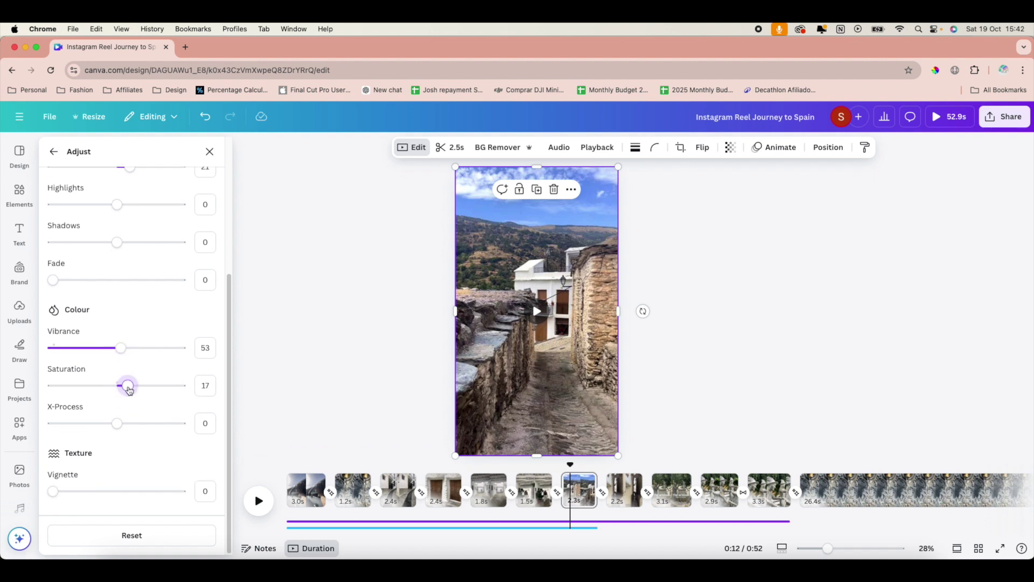
drag(54, 492, 105, 496)
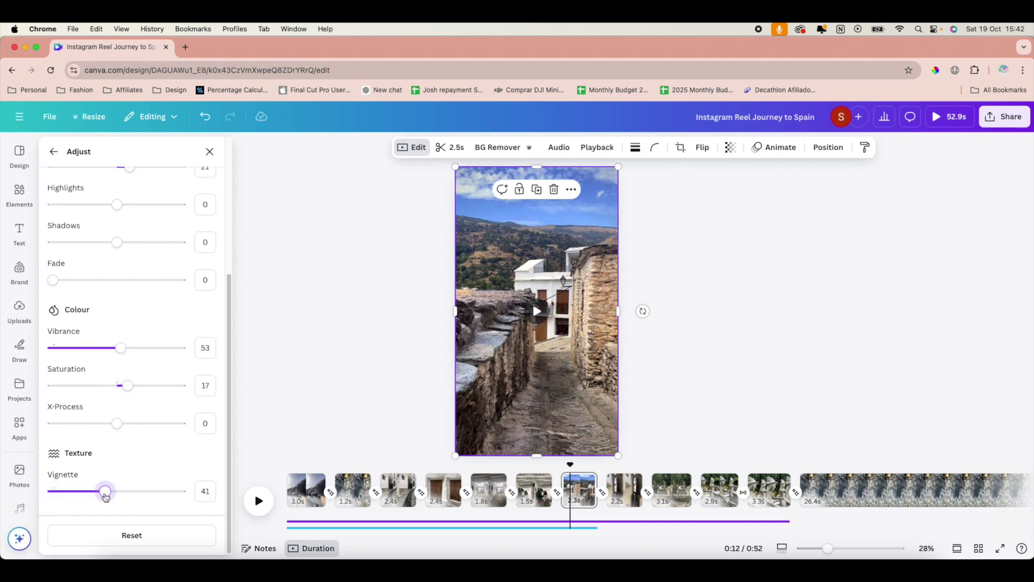
key(Escape)
key(Escape)
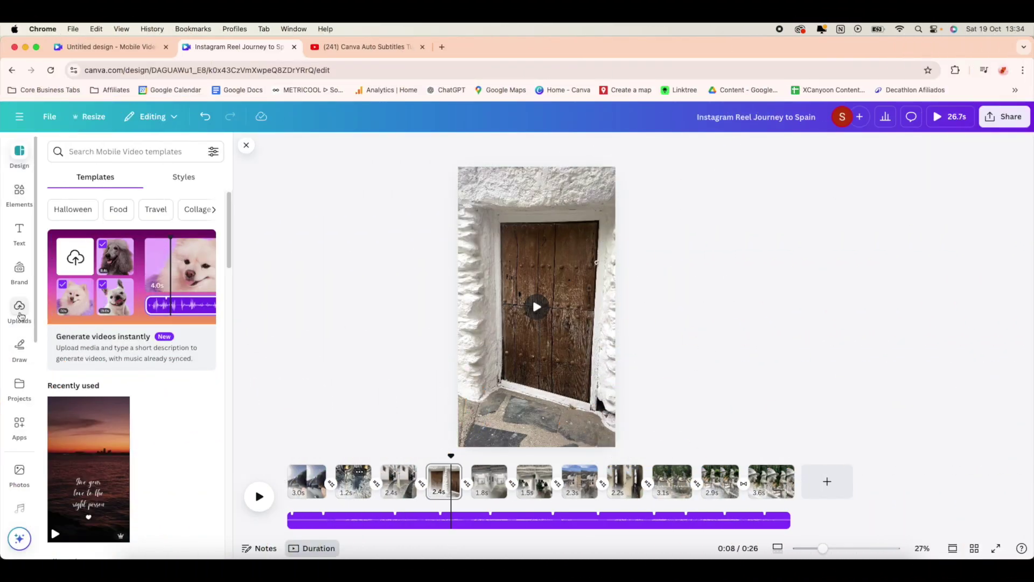
Drag 'Happy Halloween to us all 2.m4a' onto the timeline at 0:00 and play it to check.
click(19, 308)
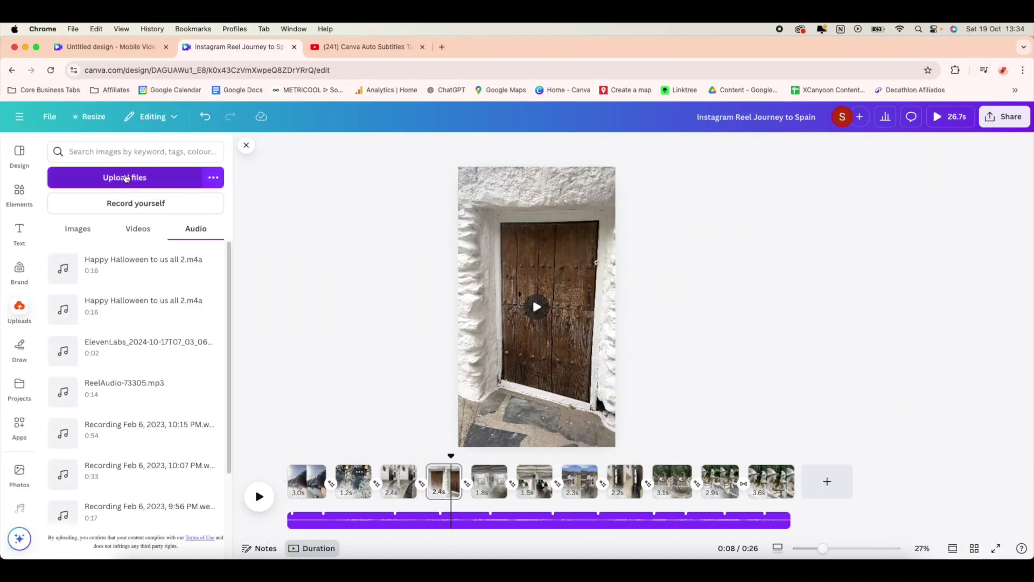
mouse_move(115, 271)
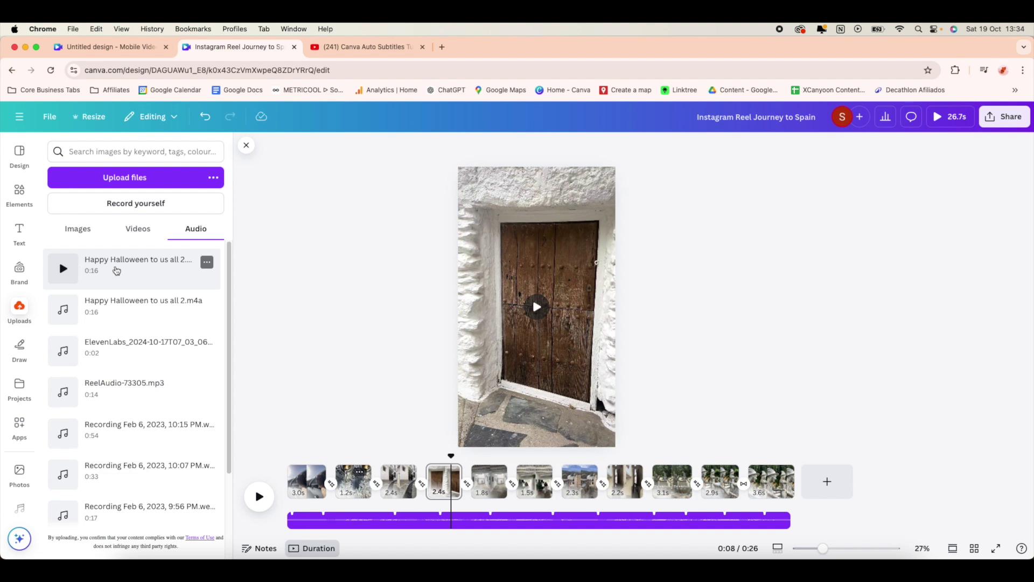
drag(109, 264, 339, 528)
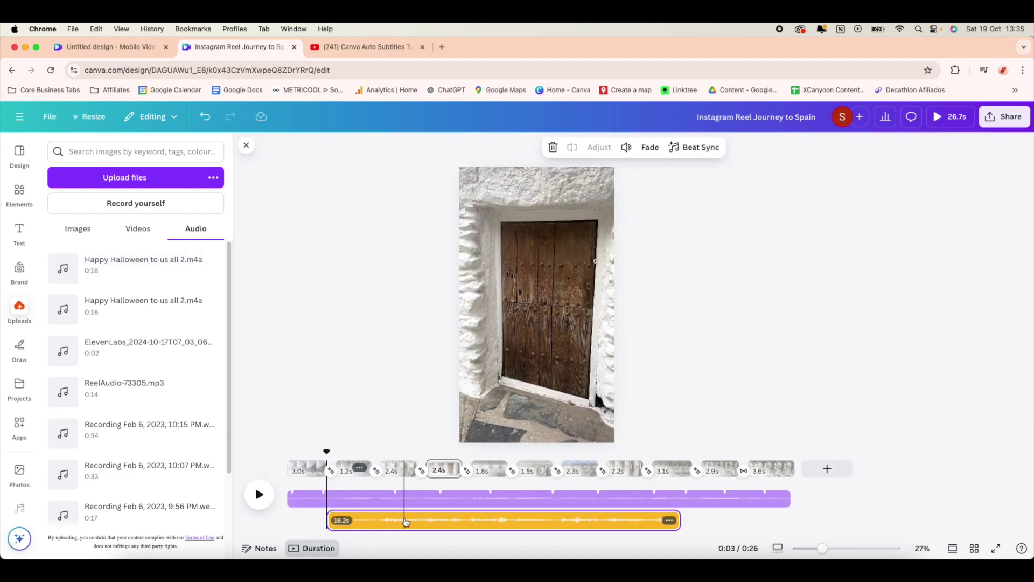
drag(404, 521, 364, 521)
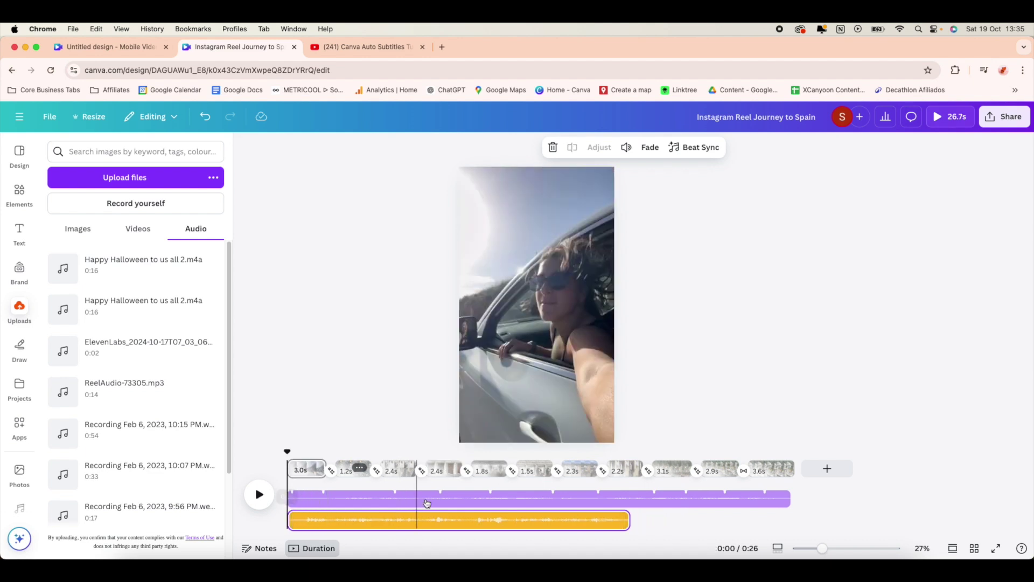
key(space)
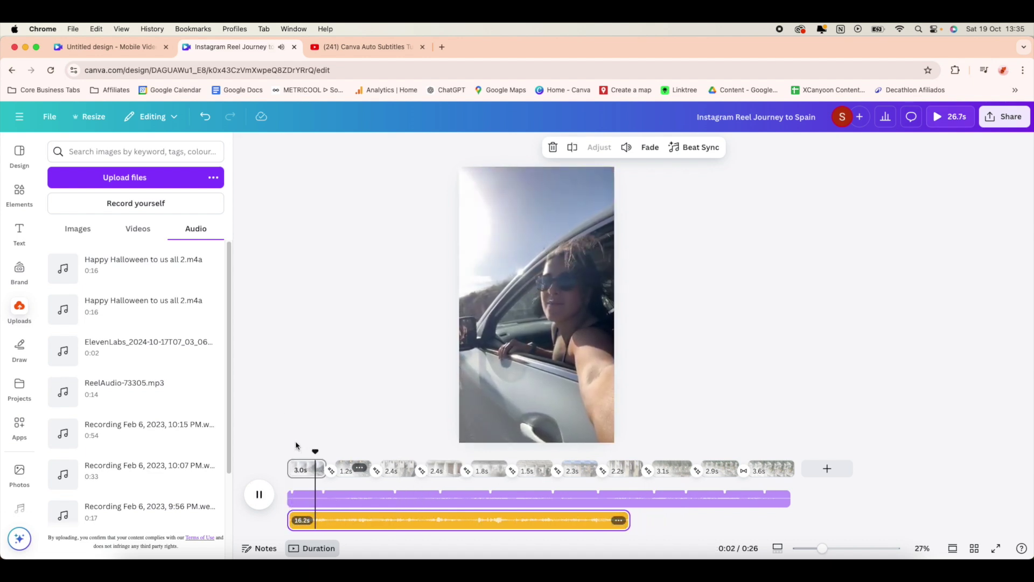
key(space)
scroll(17, 316, down, 3)
Search apps for 'subtitle', open Animated Subtitles and start generating subtitles for the reel.
click(19, 361)
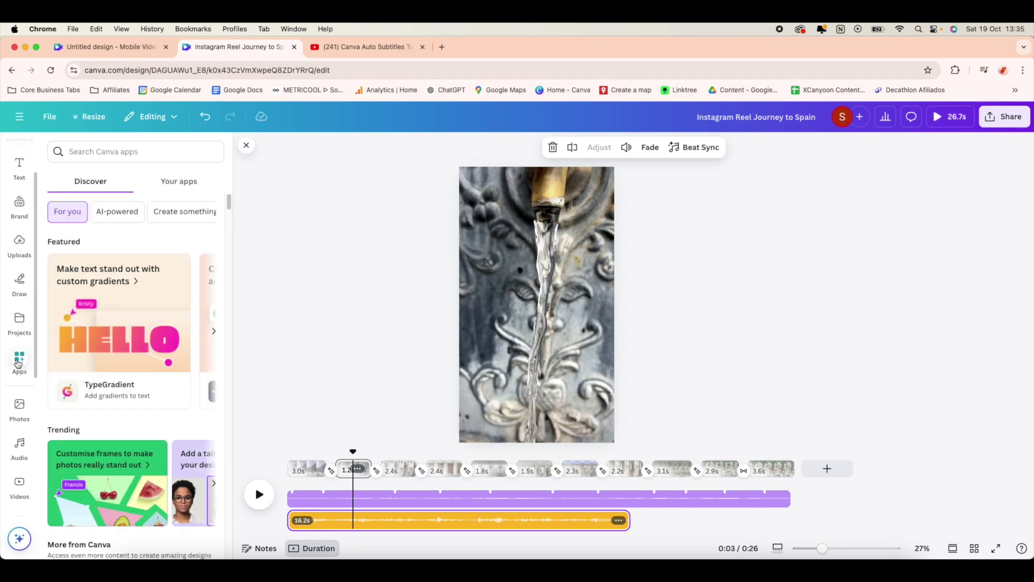
text(subtitle)
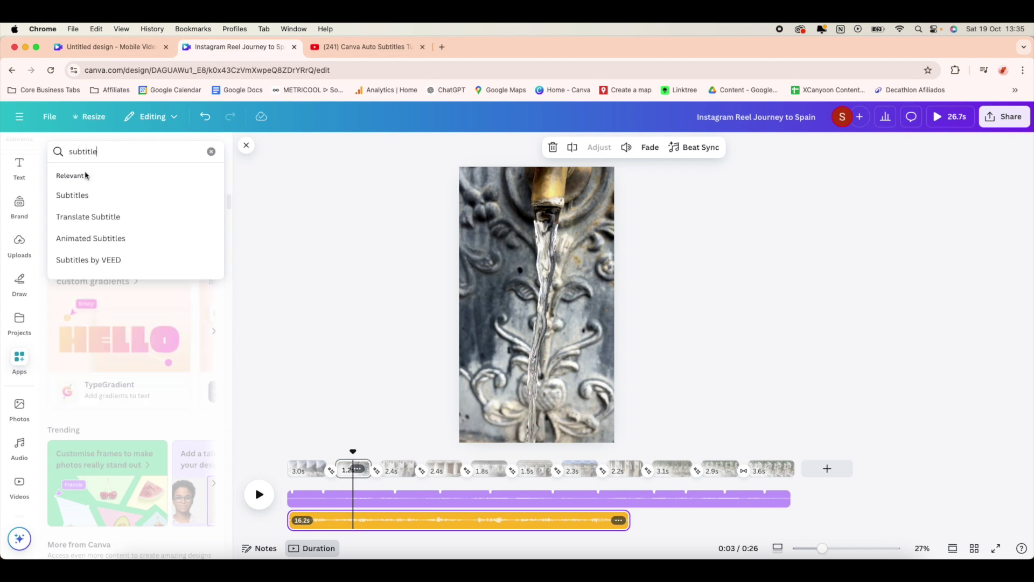
click(81, 195)
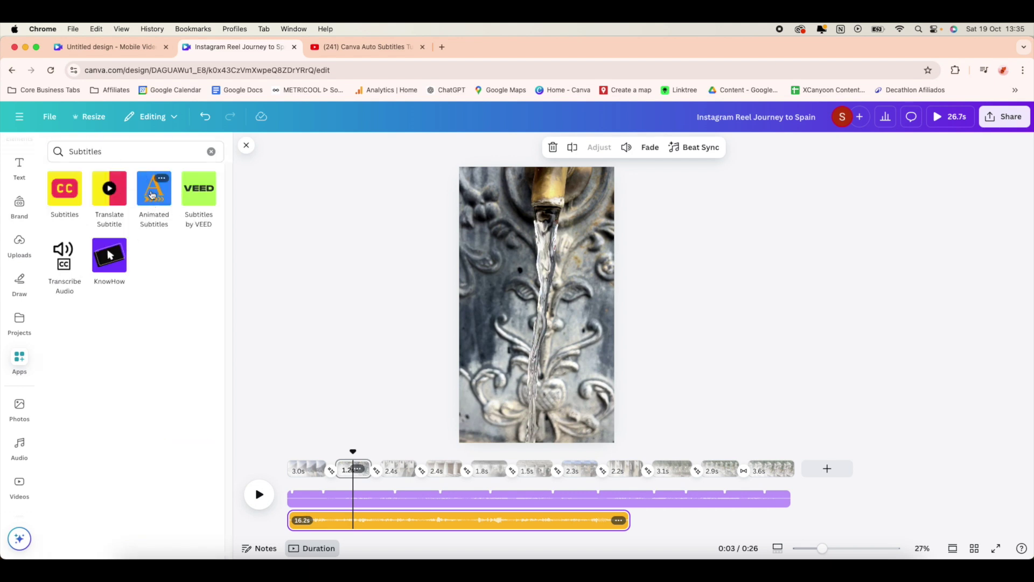
scroll(22, 399, down, 5)
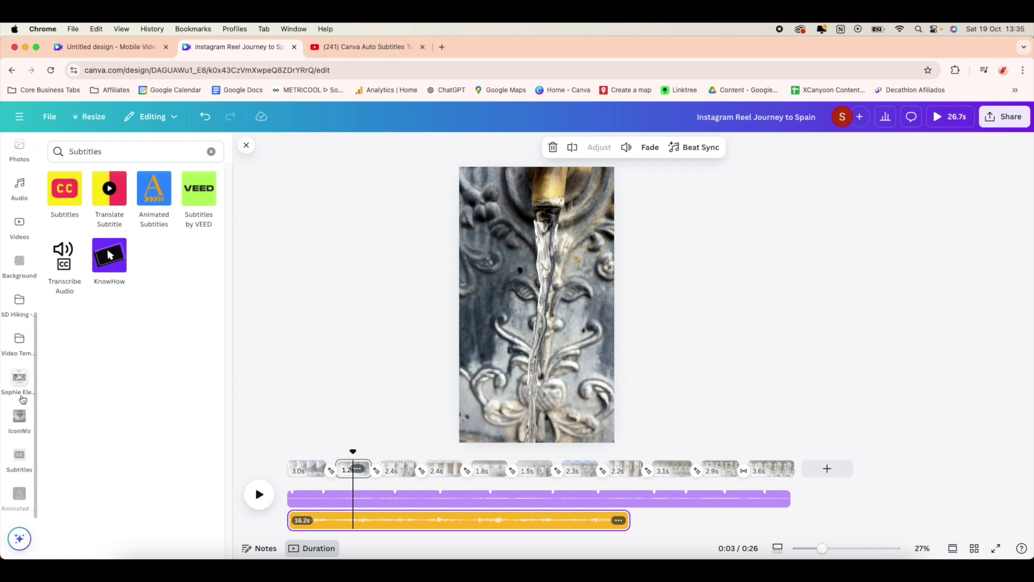
click(19, 496)
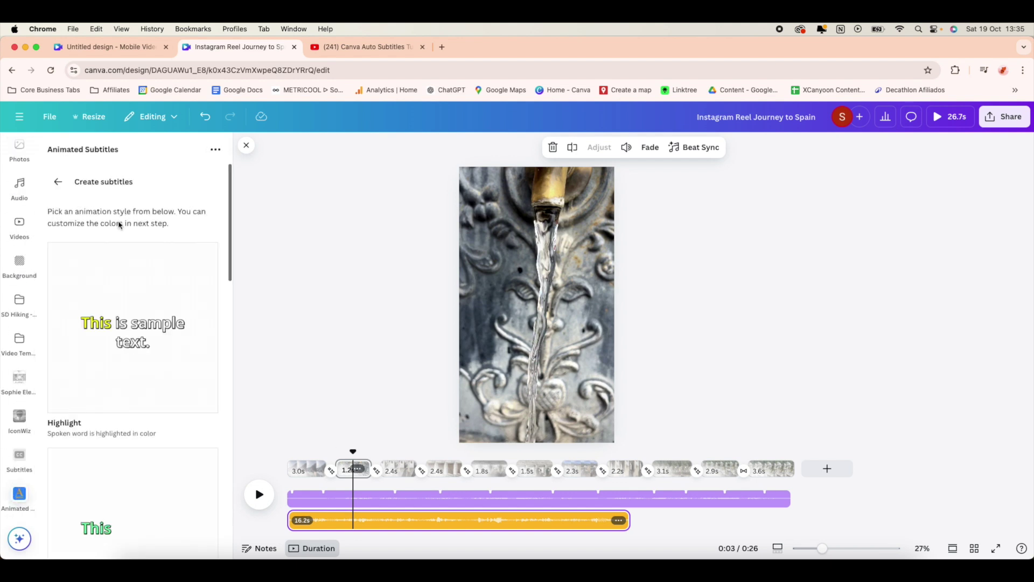
click(57, 181)
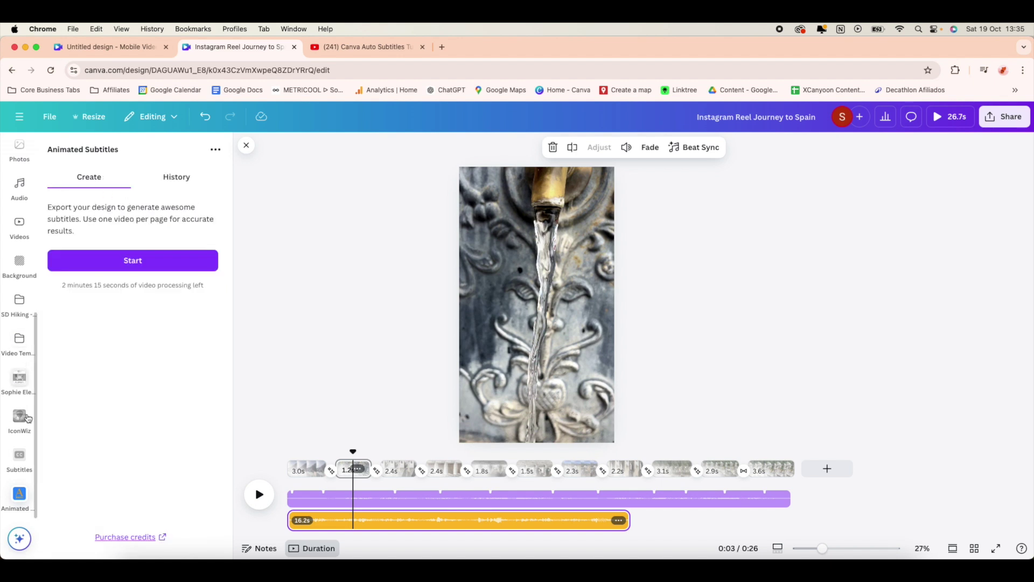
click(127, 260)
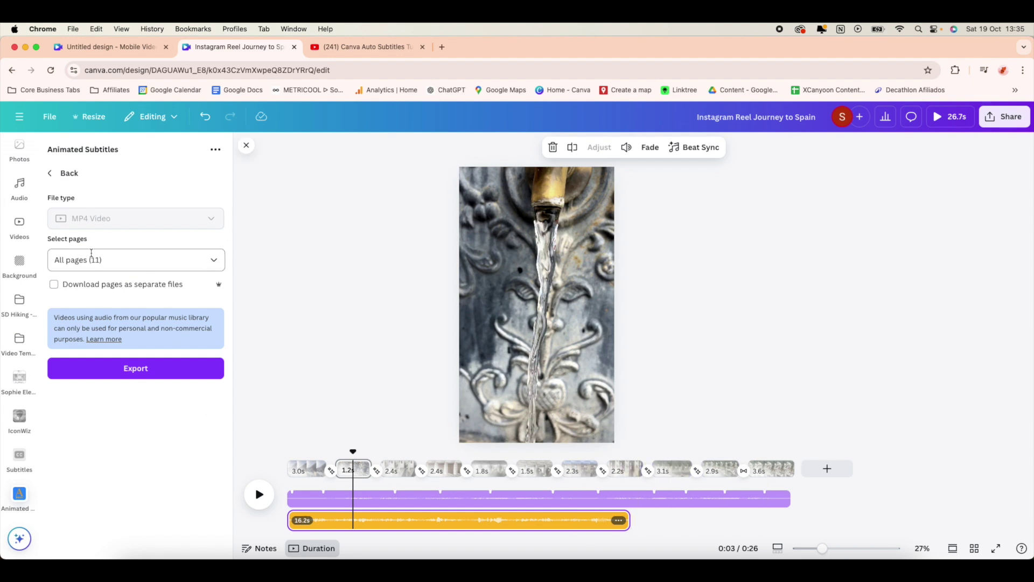
click(132, 375)
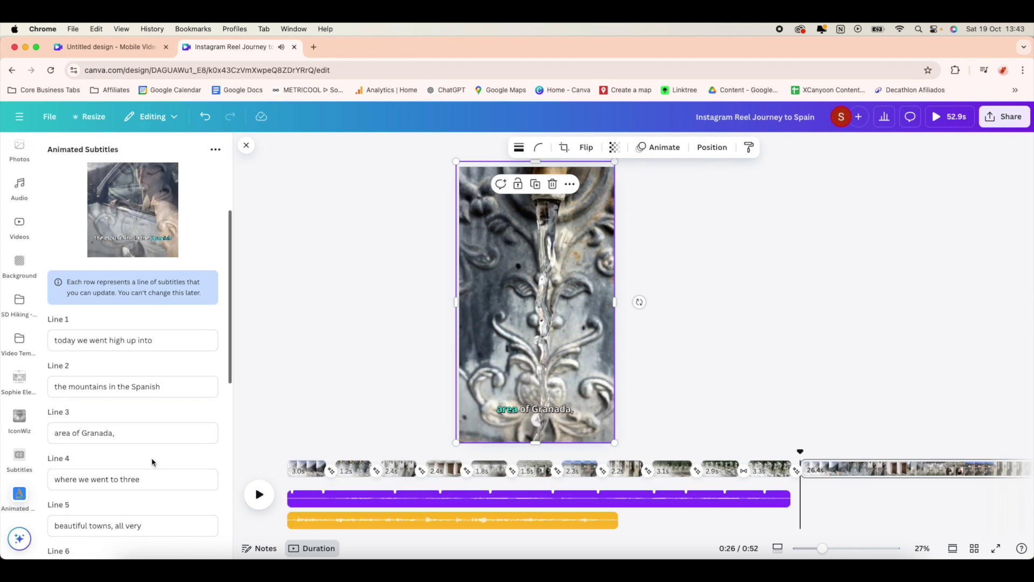
scroll(151, 457, down, 3)
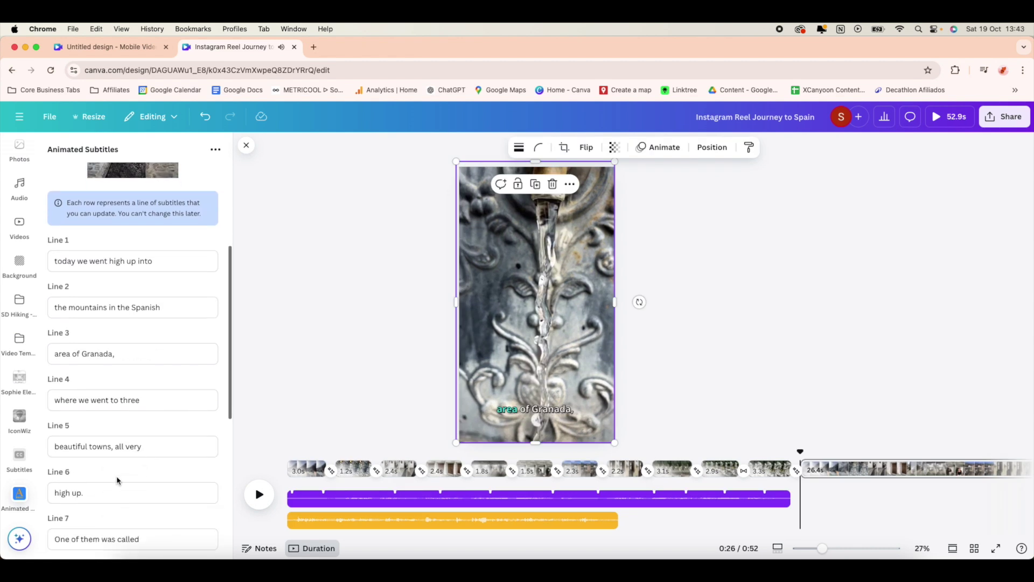
scroll(116, 476, down, 4)
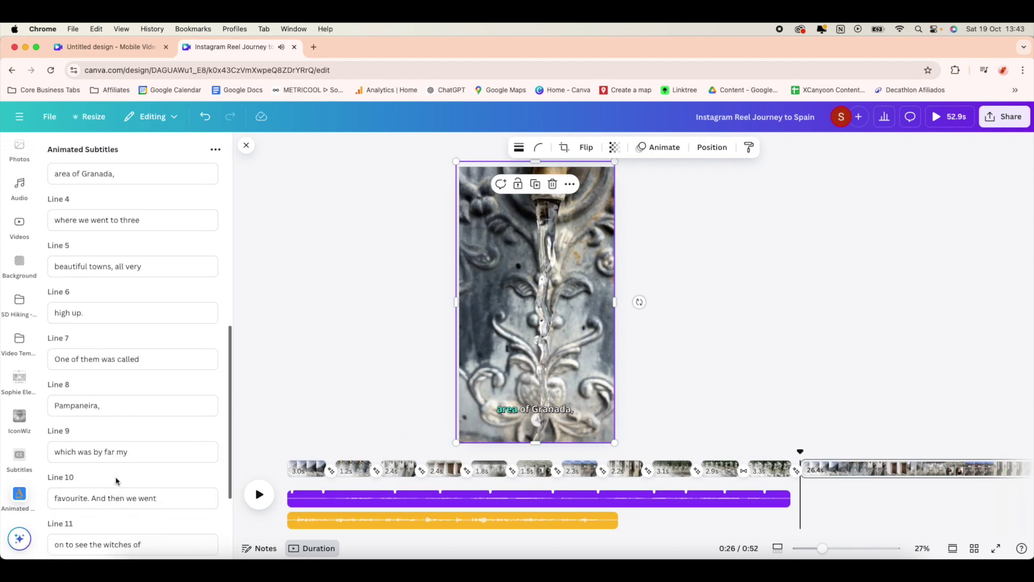
click(100, 406)
drag(100, 405, 51, 406)
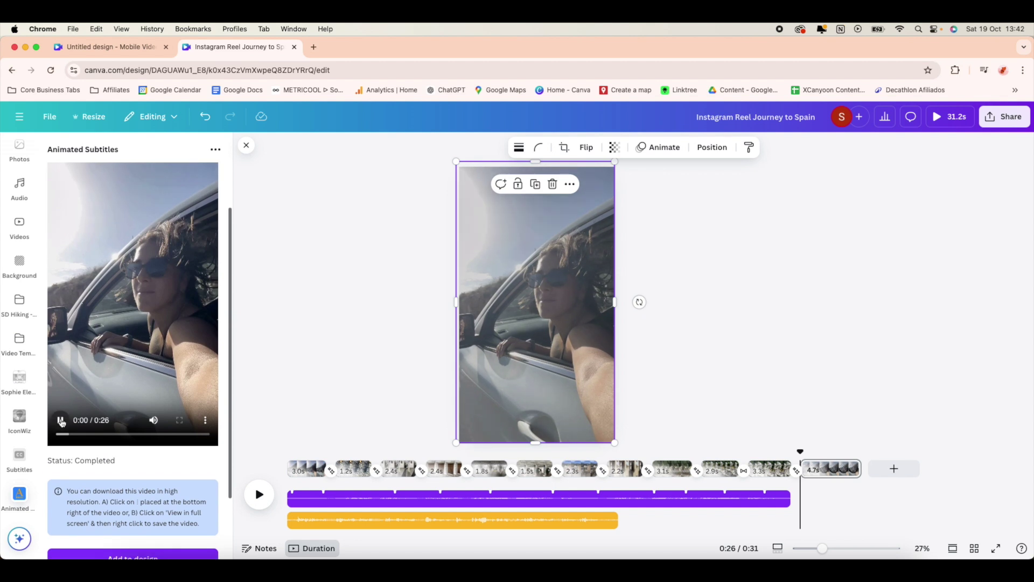
click(61, 421)
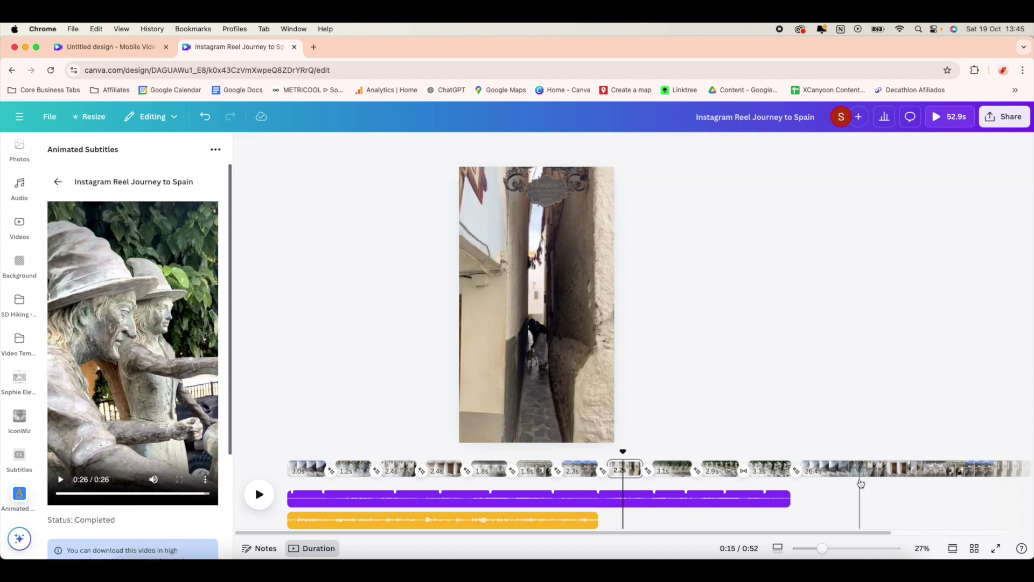
Select the final 26.4s clip and download only the current page (Page 12) as MP4.
click(860, 482)
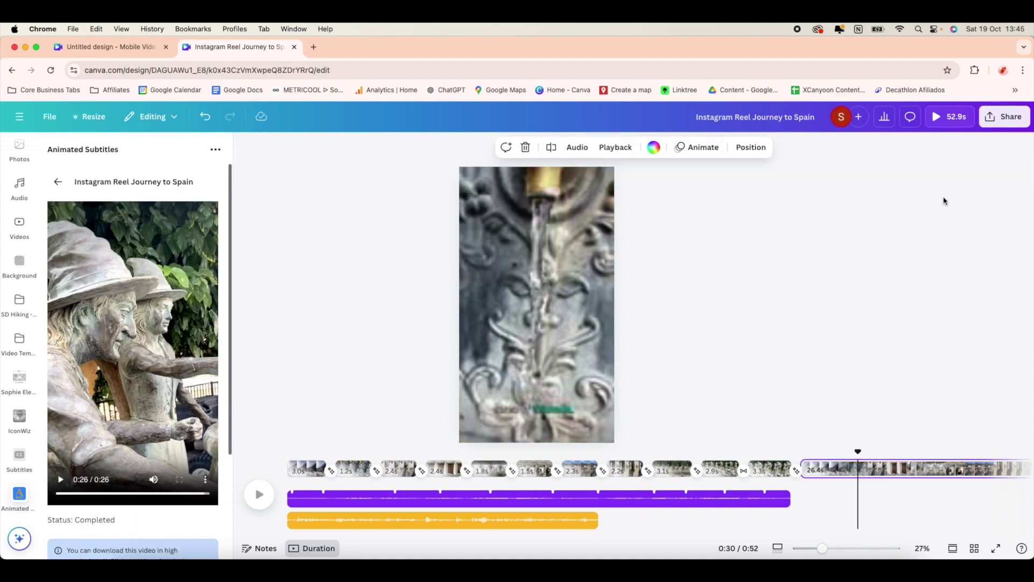
click(1001, 114)
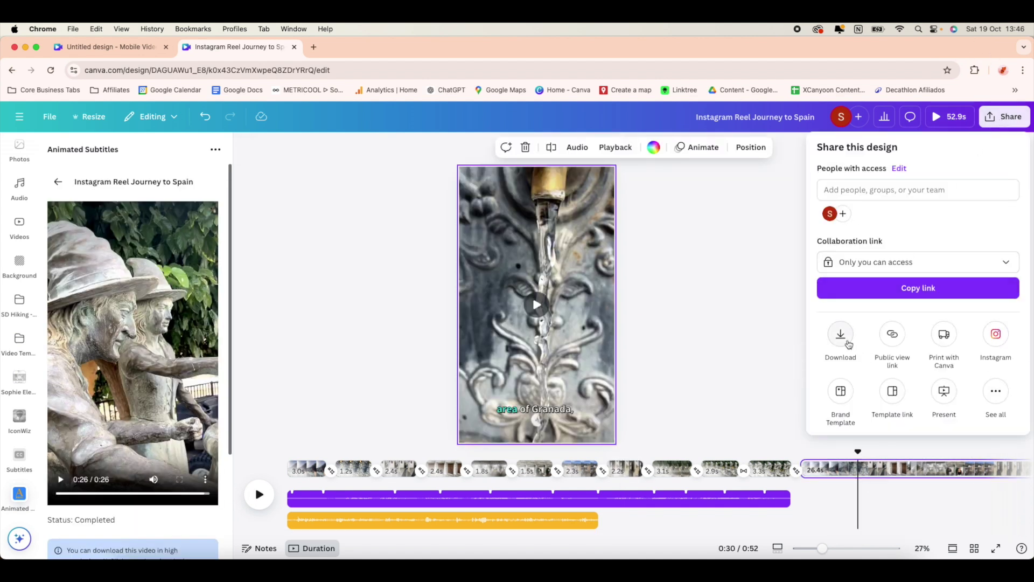
click(843, 338)
click(1010, 295)
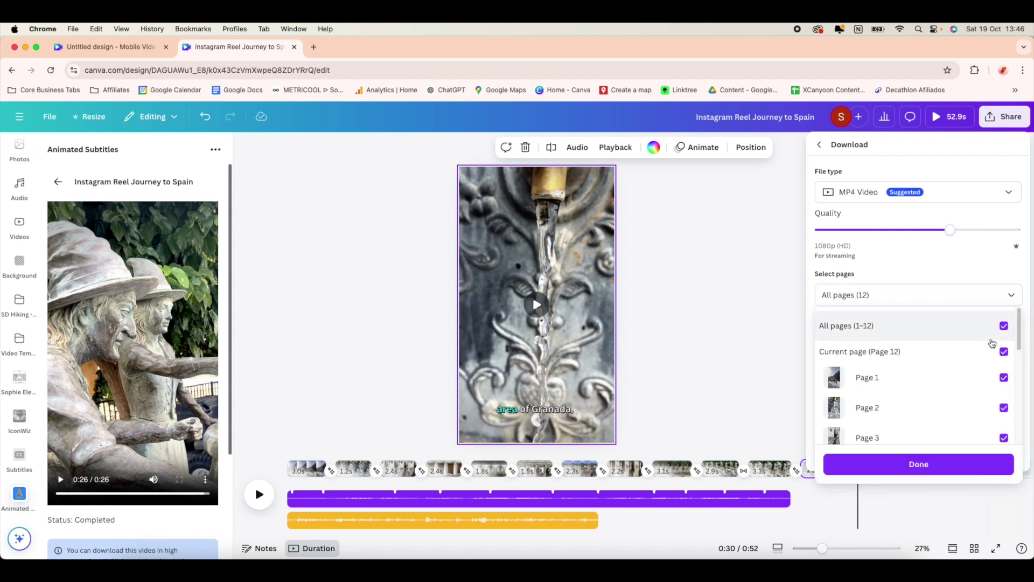
click(1004, 351)
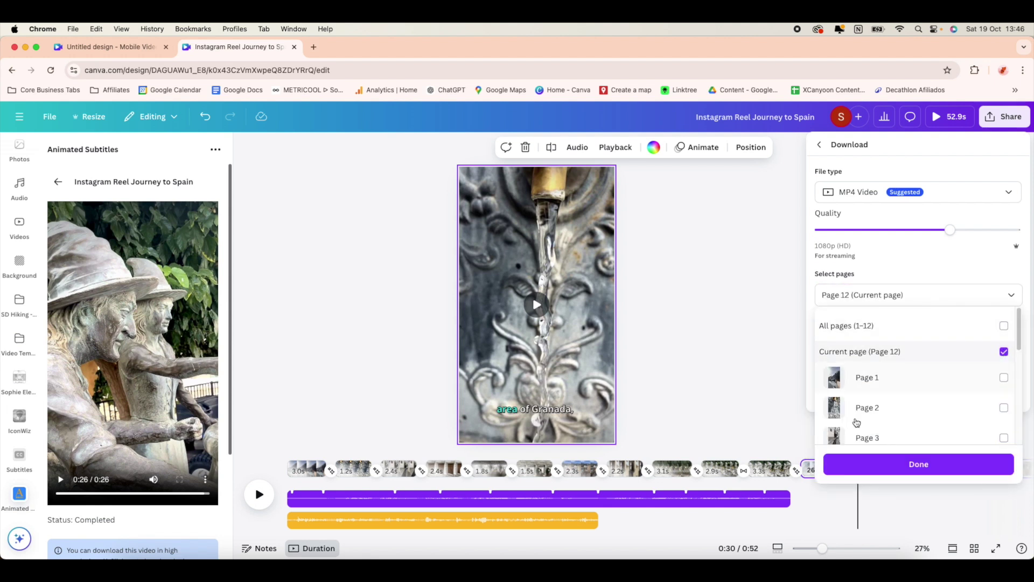
click(879, 464)
click(951, 392)
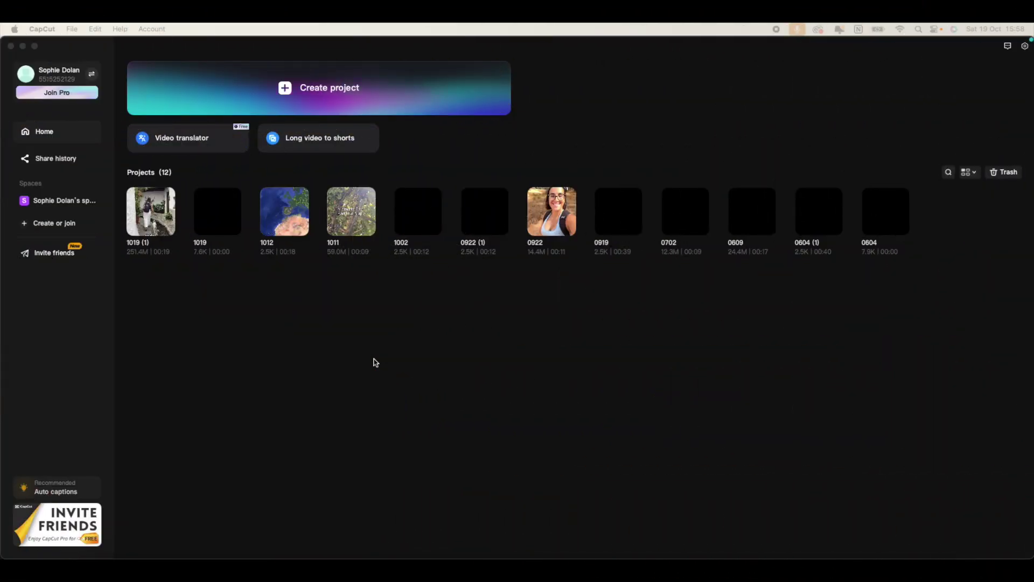
Create a new CapCut project and import all .mov clips from the Raw Video Footage folder.
click(365, 103)
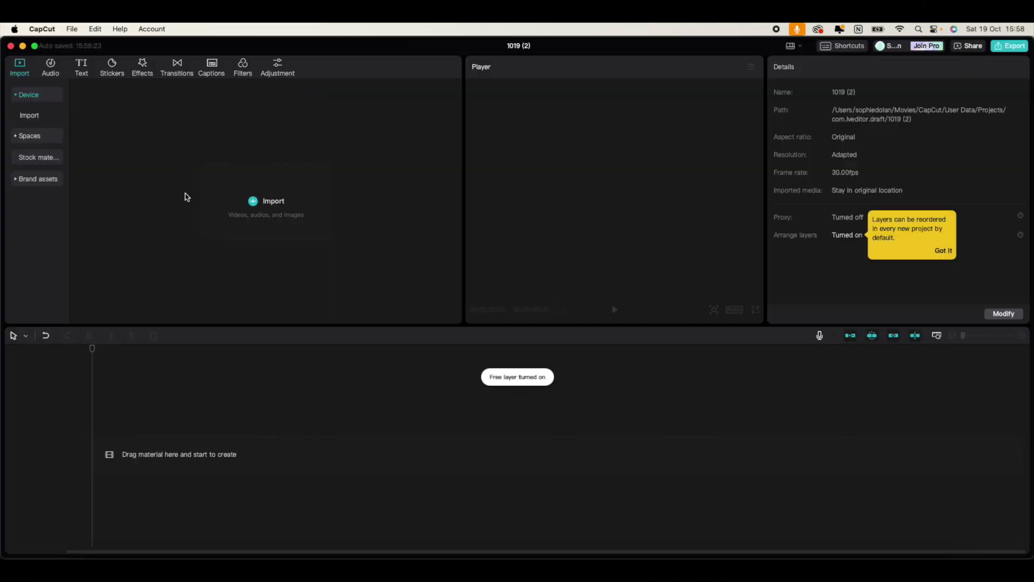
click(274, 203)
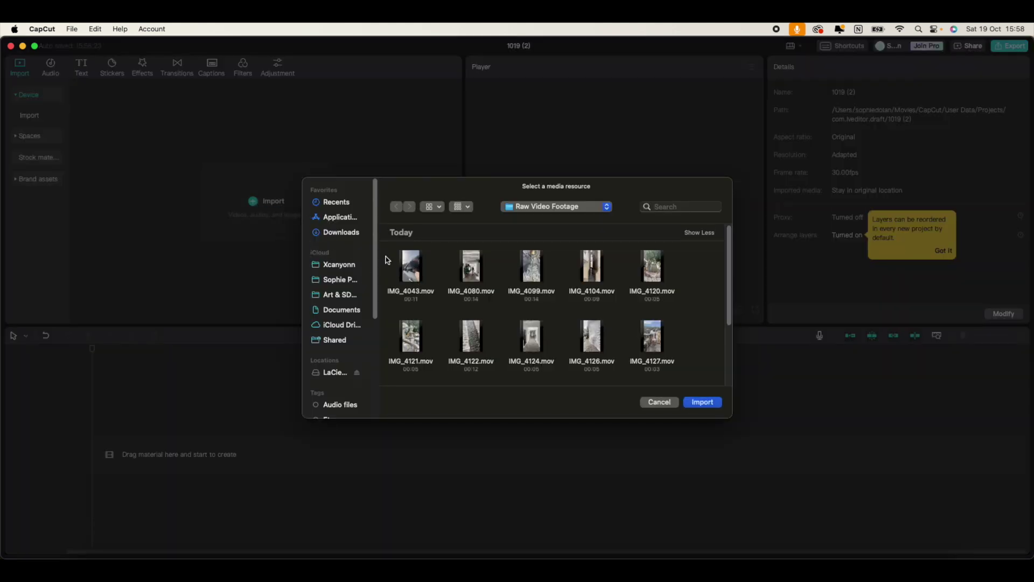
drag(386, 253, 690, 377)
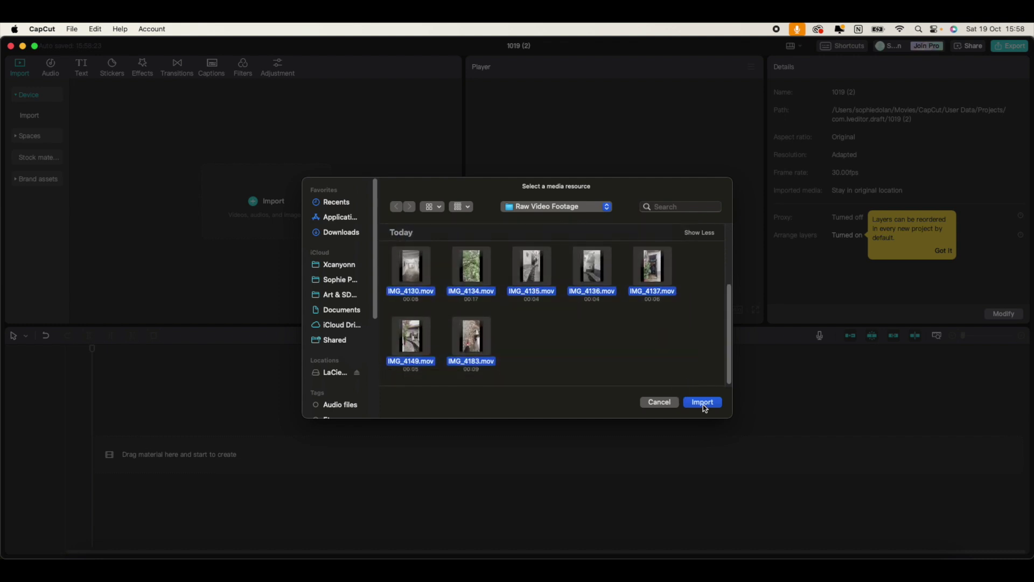
click(703, 405)
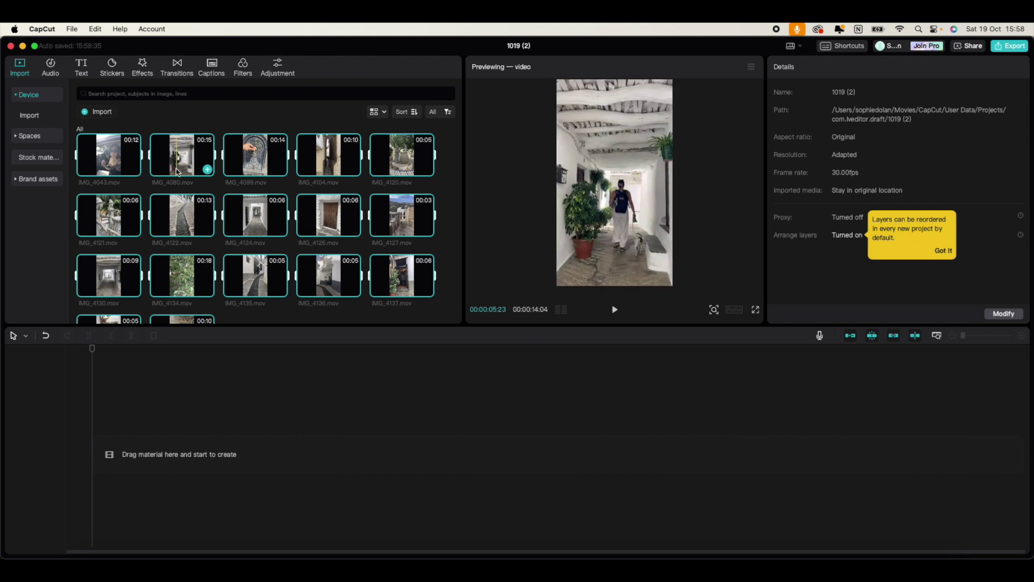
Place IMG_4099 at the start of the timeline, then split and trim it to about 4 seconds.
click(950, 251)
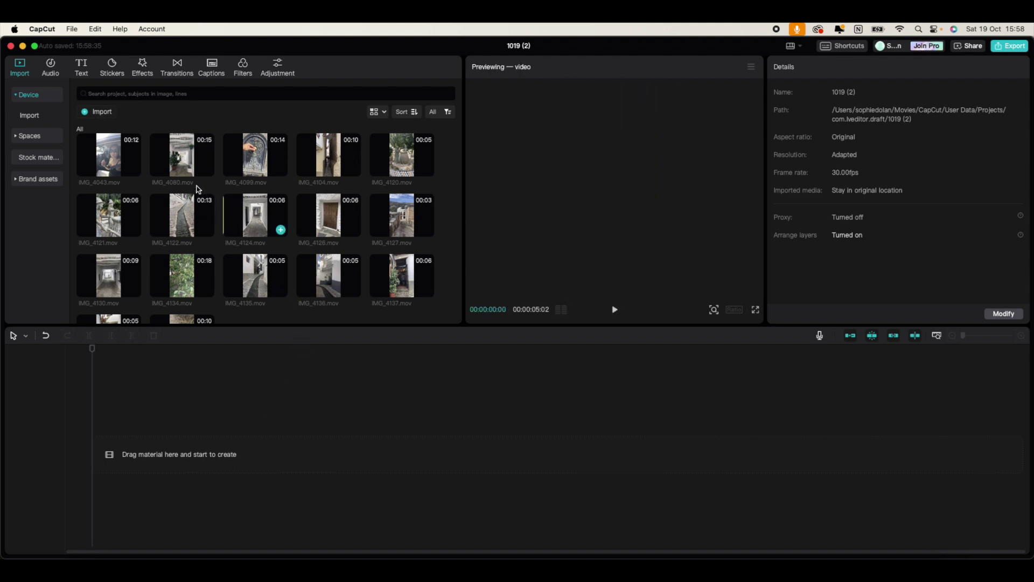
drag(255, 159, 99, 461)
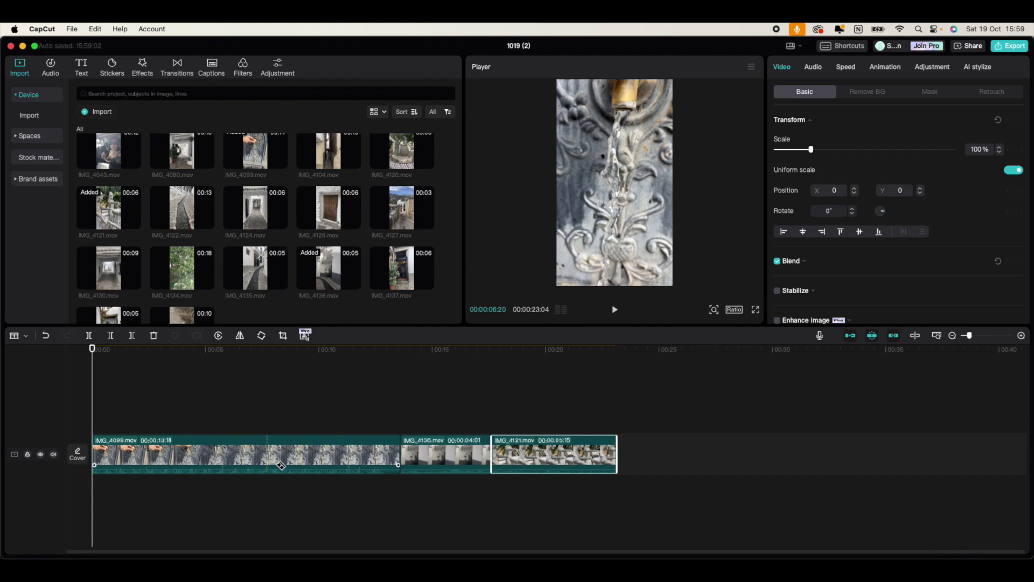
click(278, 465)
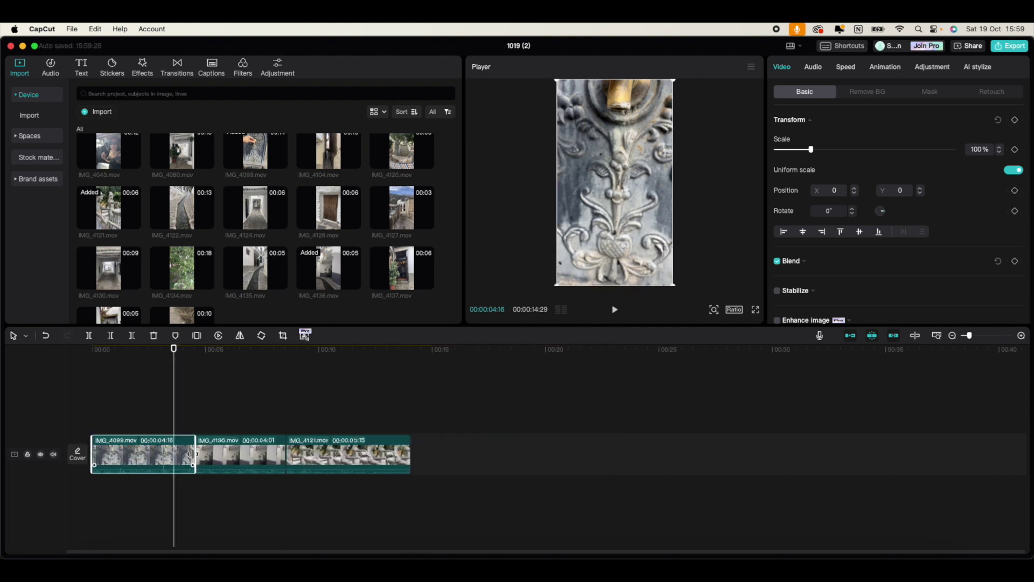
drag(192, 454, 185, 454)
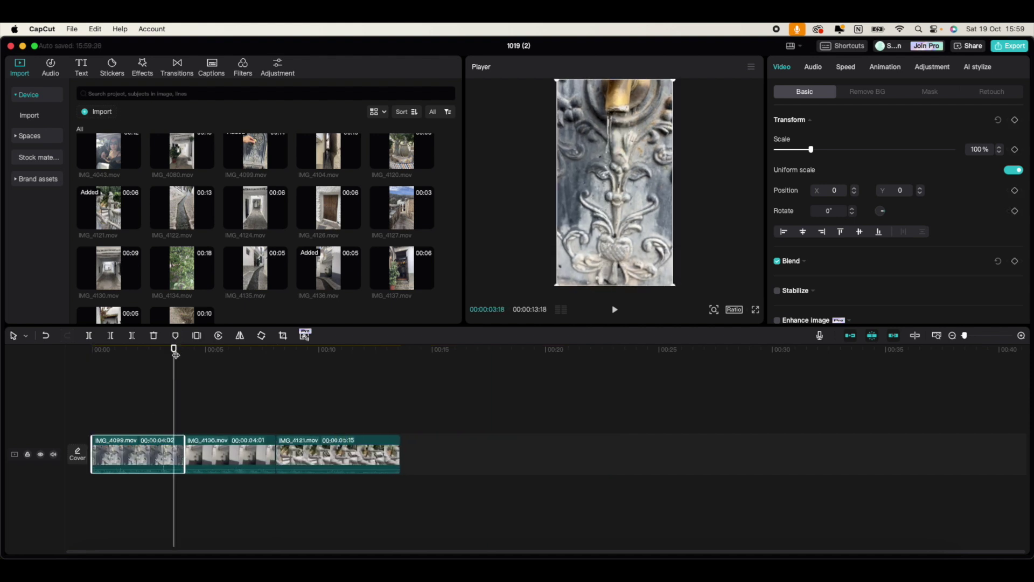
drag(173, 349, 203, 411)
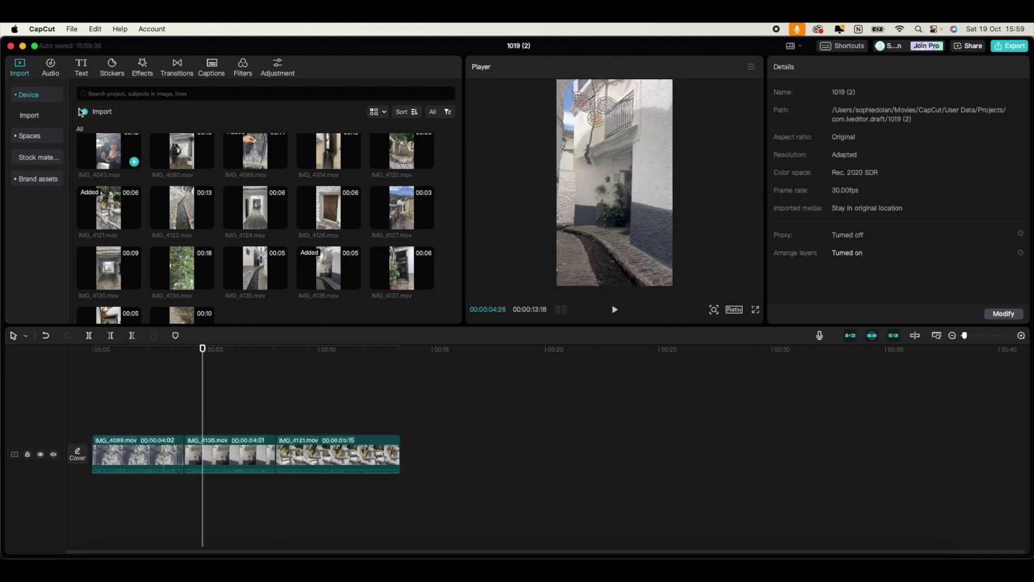
Preview and add the 'Bright and calm country-style acoustic guitar background music' track below the video clips.
click(51, 67)
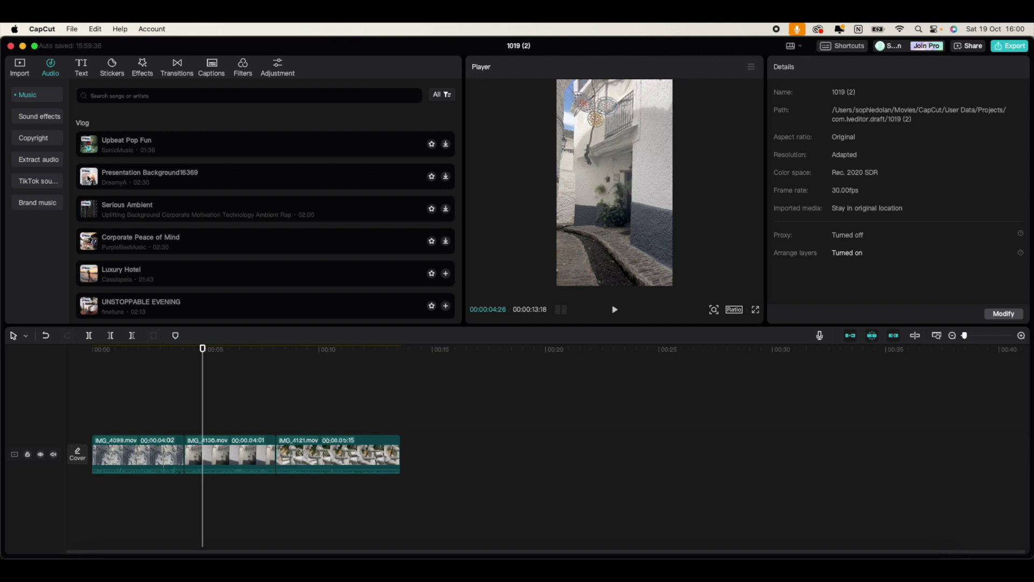
scroll(89, 178, down, 5)
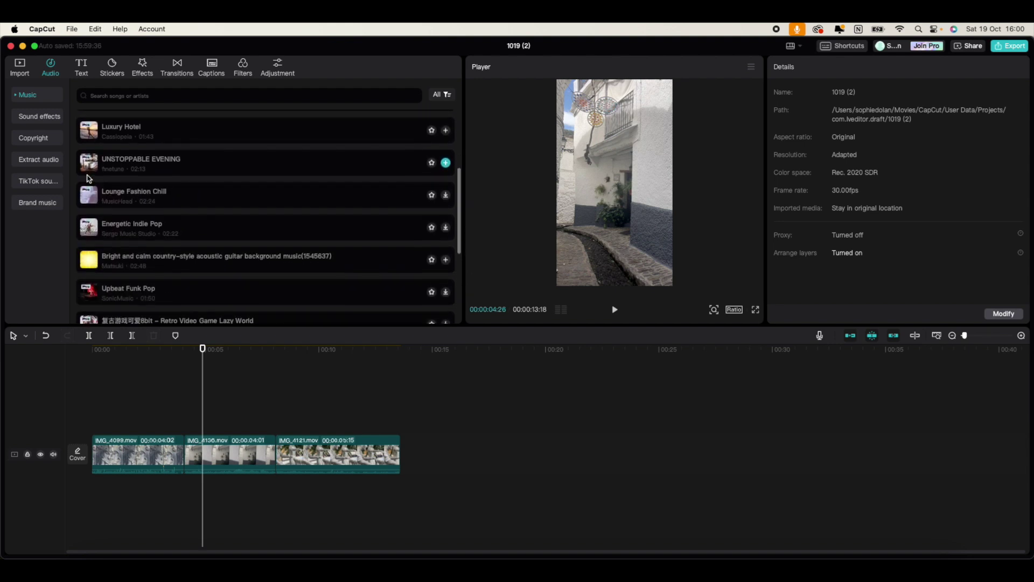
scroll(89, 177, down, 3)
click(169, 171)
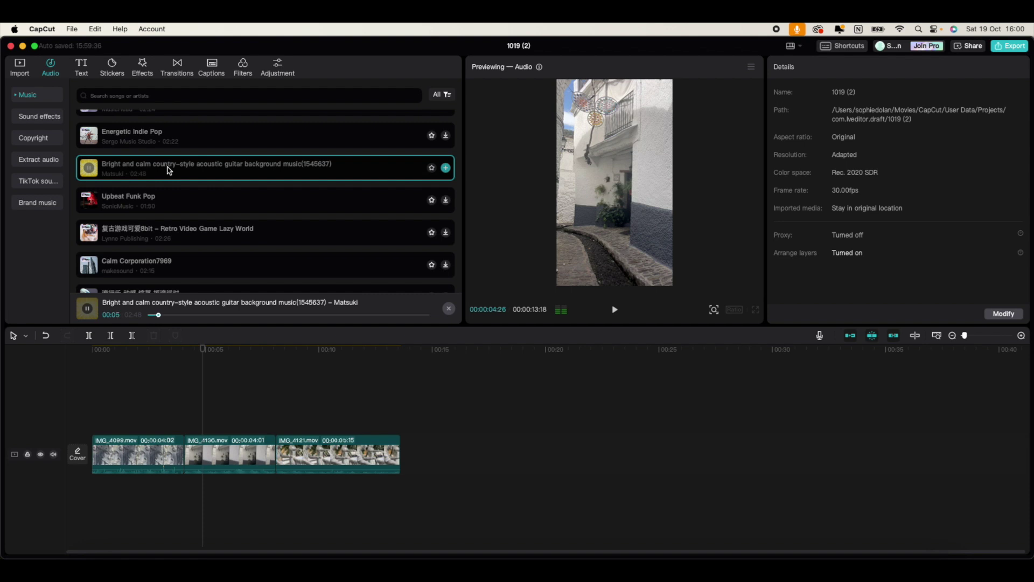
drag(169, 170, 94, 496)
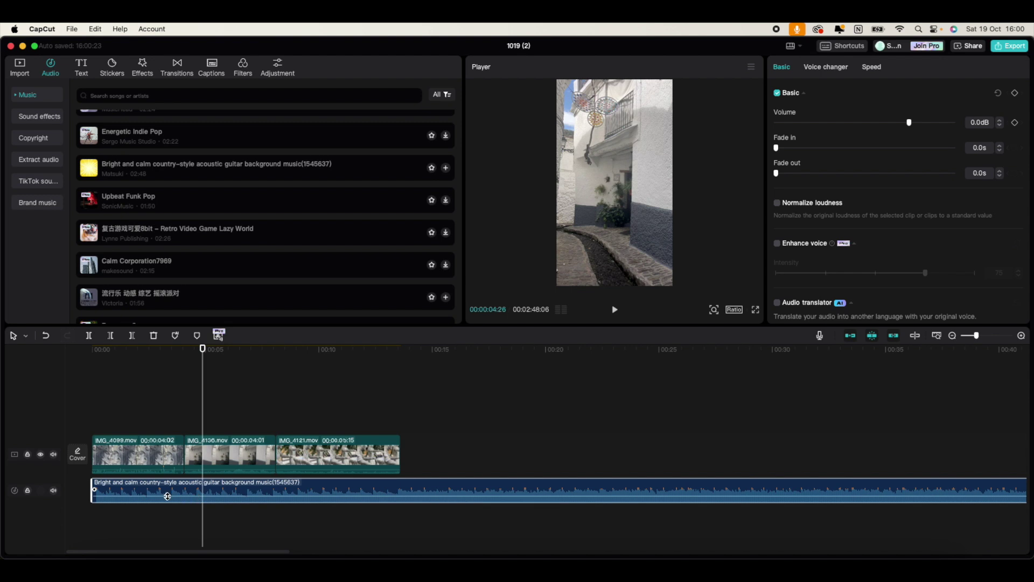
Trim IMG_4099 to just under 4 seconds, and shorten IMG_4136 and IMG_4121 (to about 3 seconds).
click(162, 455)
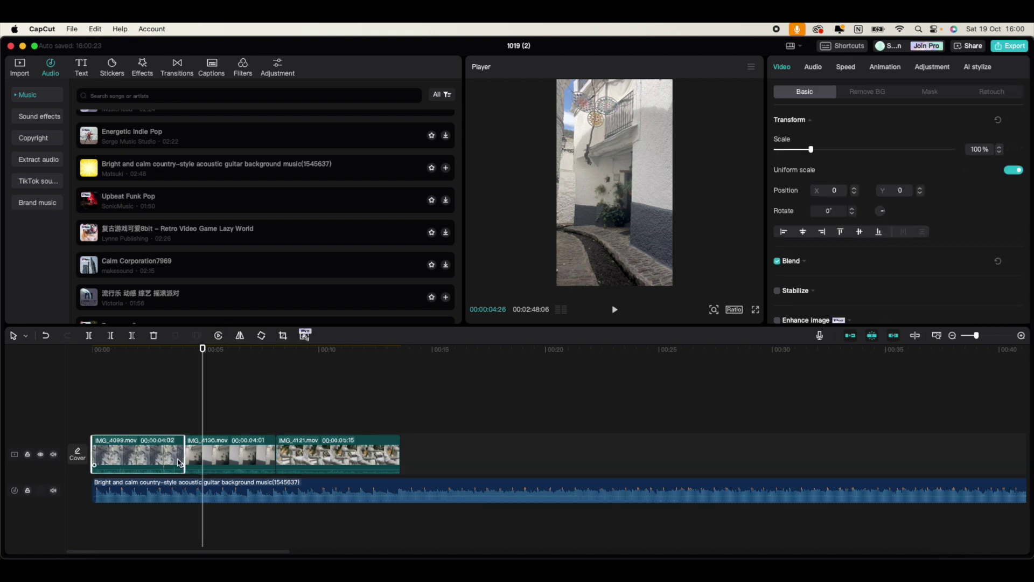
drag(183, 457, 125, 461)
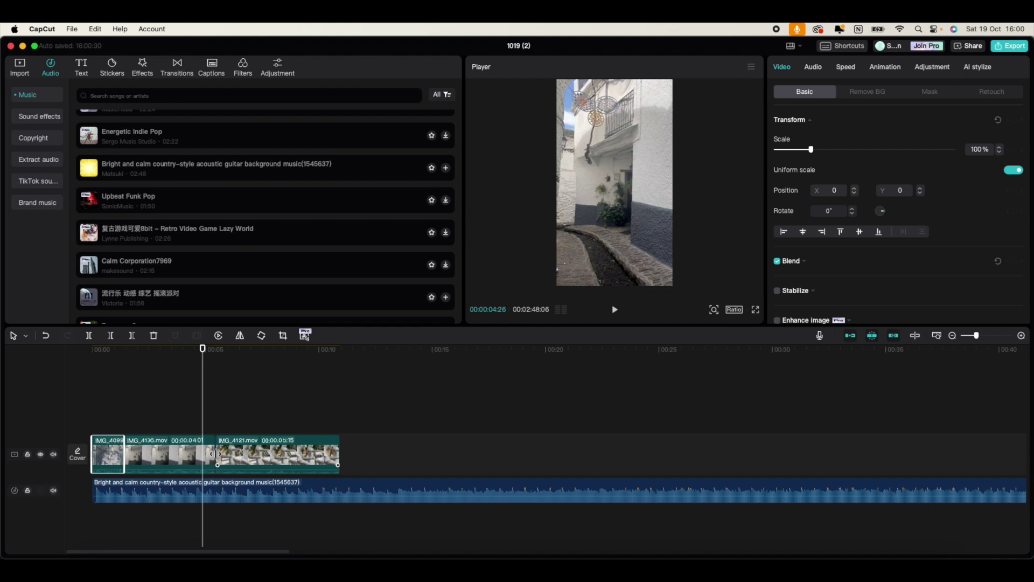
click(197, 458)
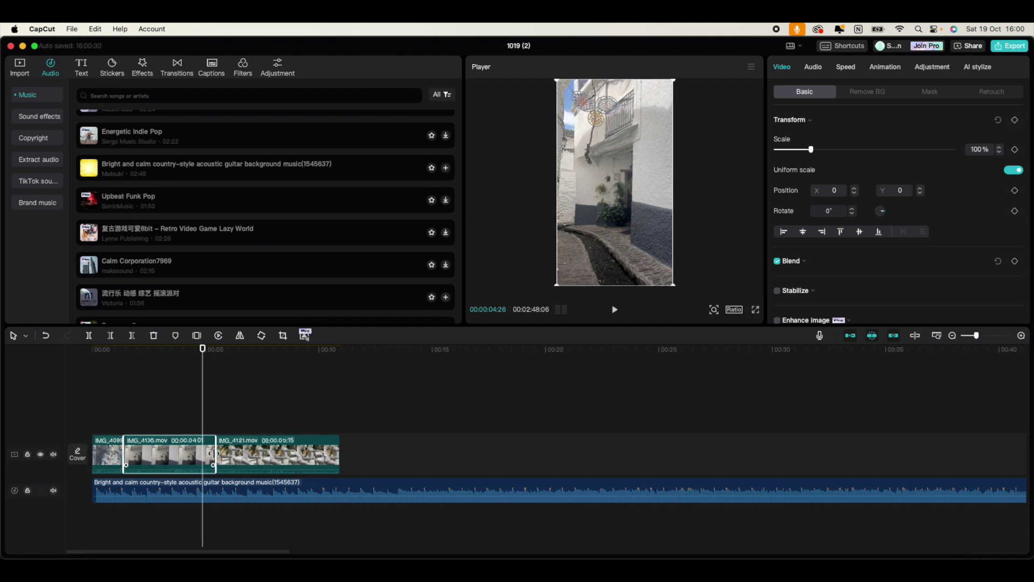
drag(213, 454, 160, 462)
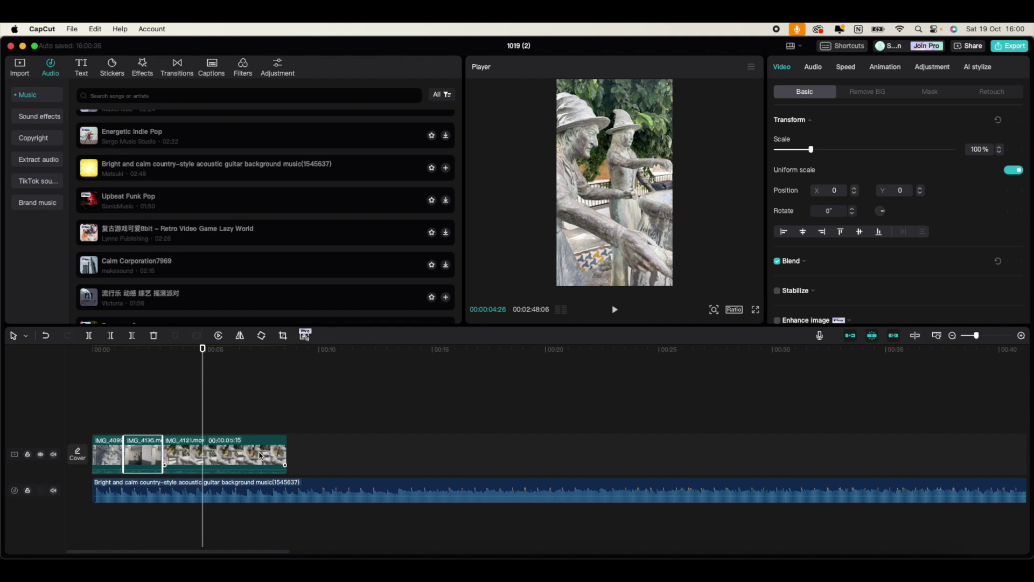
click(281, 458)
drag(284, 454, 234, 463)
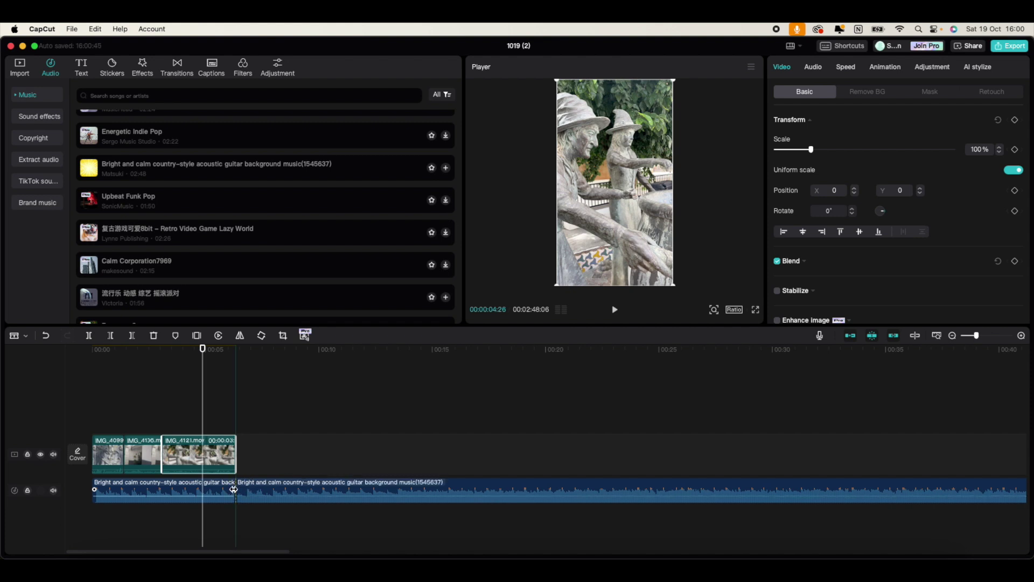
Split the guitar music where the video ends, delete the leftover piece, and select the remaining music.
click(237, 490)
key(a)
click(258, 490)
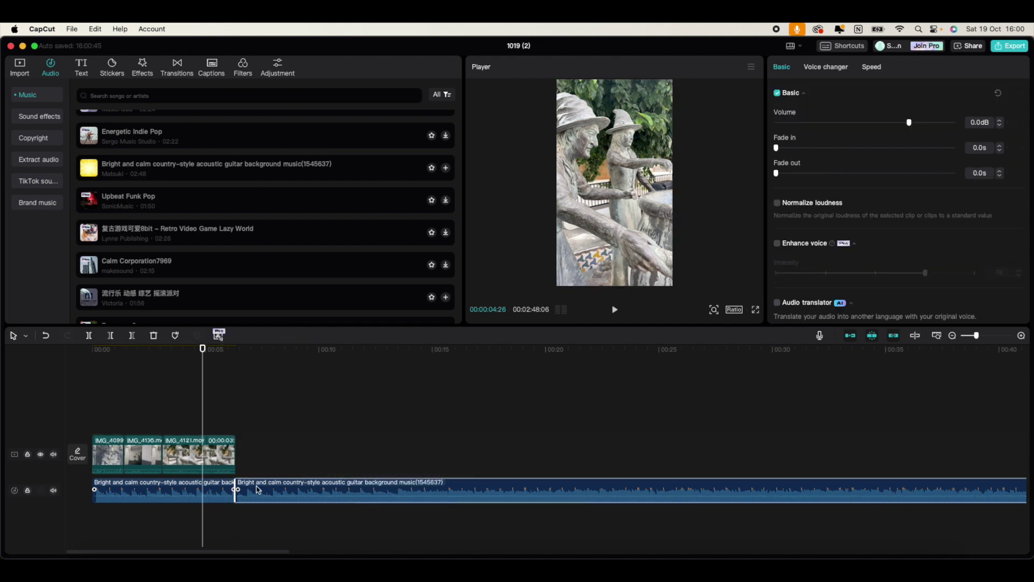
key(Delete)
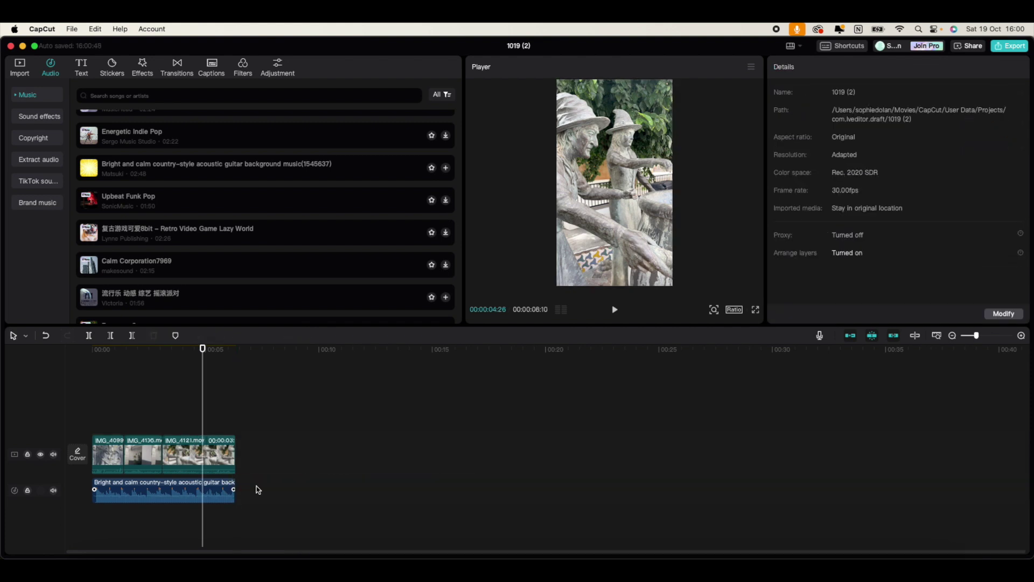
click(129, 485)
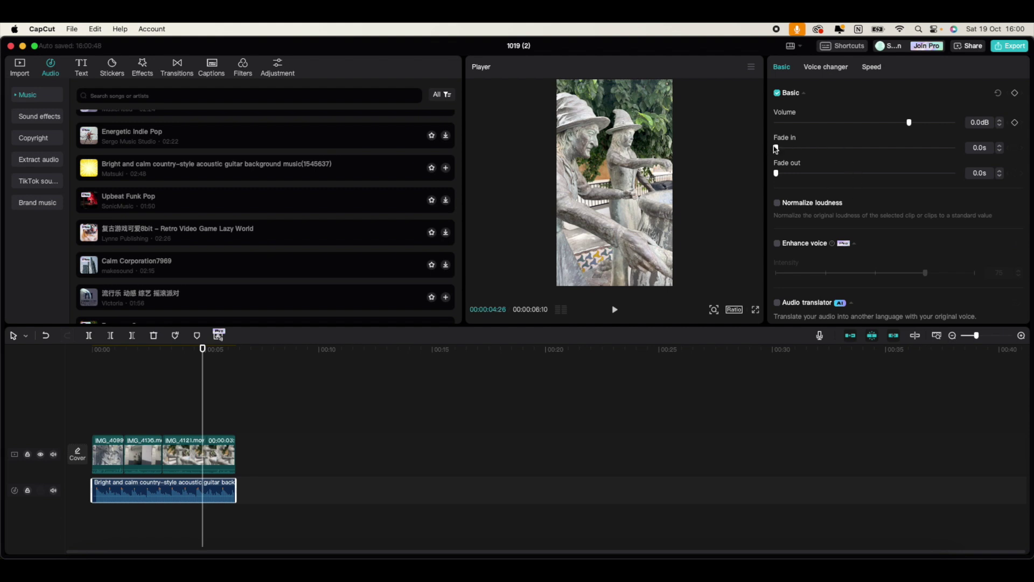
Give the guitar music a 0.7 s fade-in, a 0.5 s fade-out and −7.2 dB volume.
drag(777, 150, 787, 172)
mouse_move(114, 493)
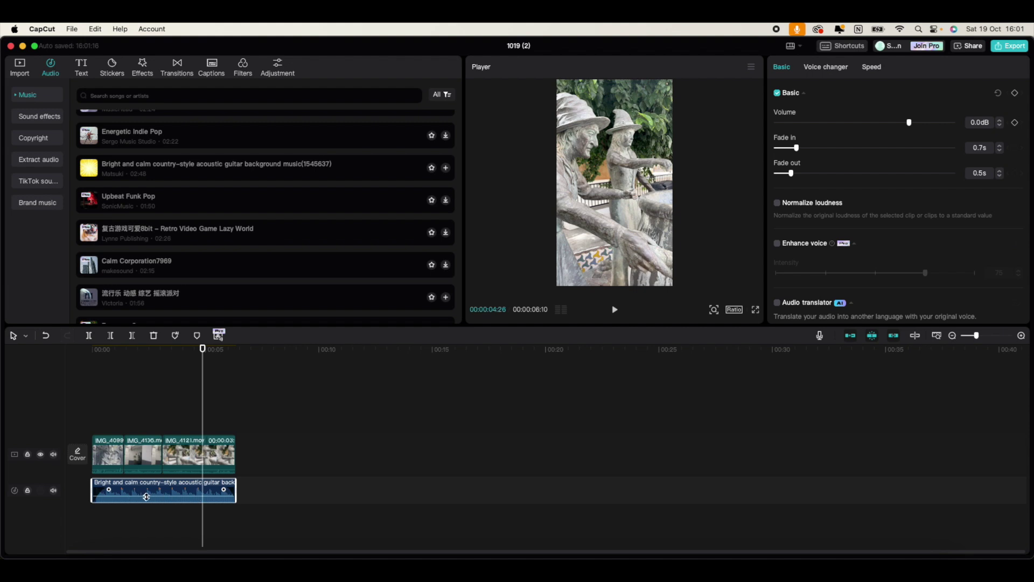
drag(146, 496, 146, 499)
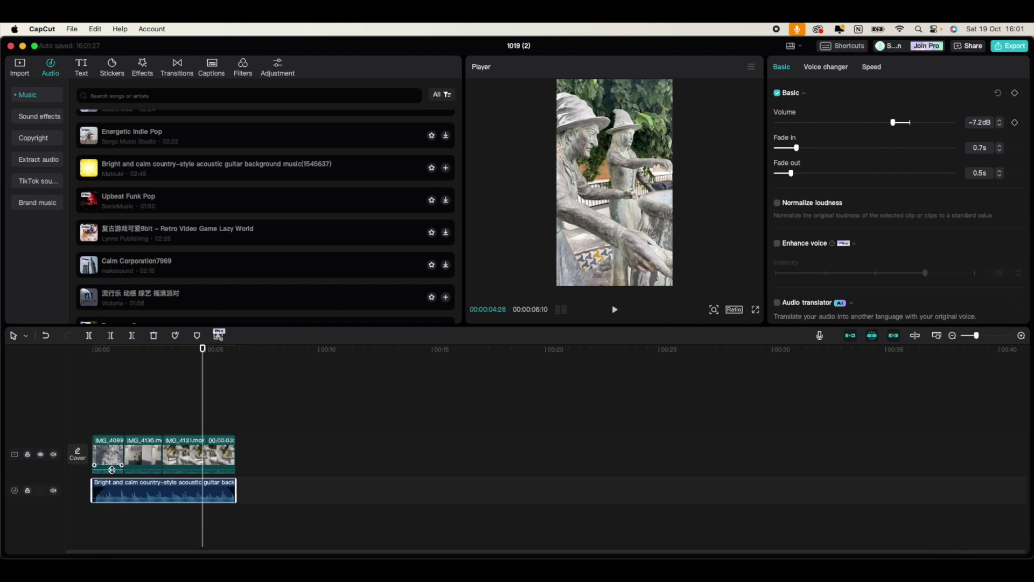
click(109, 470)
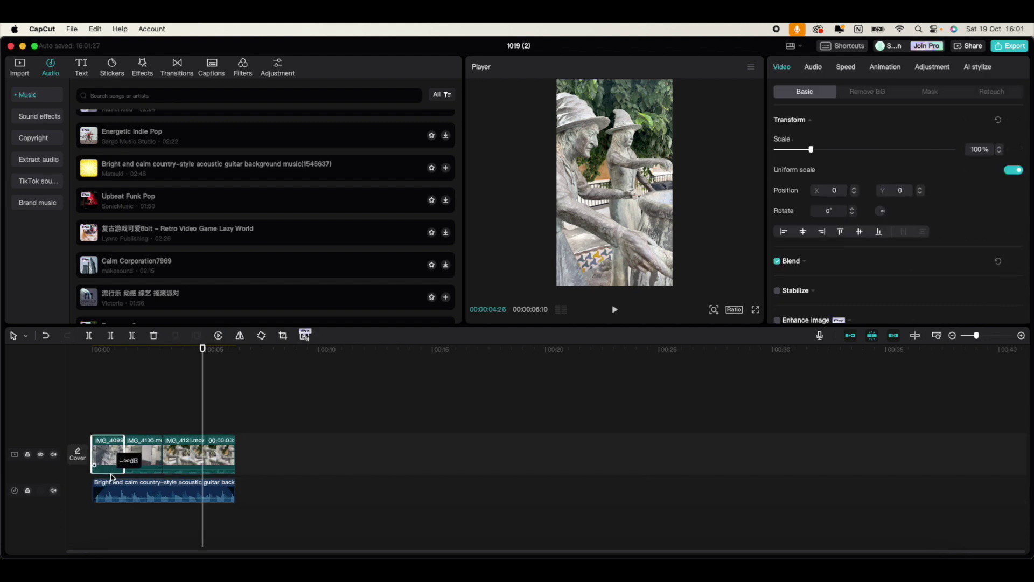
click(141, 470)
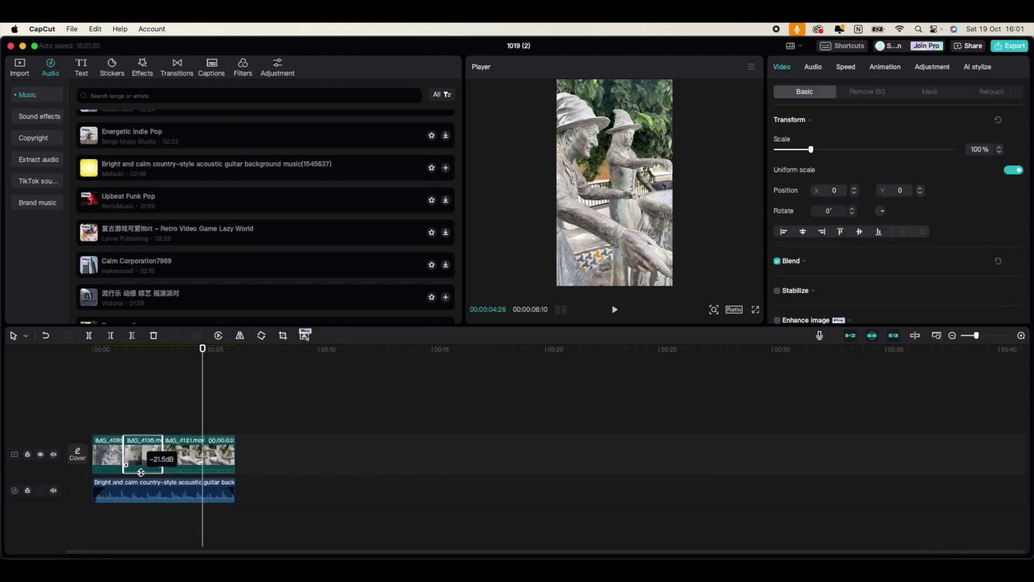
click(179, 470)
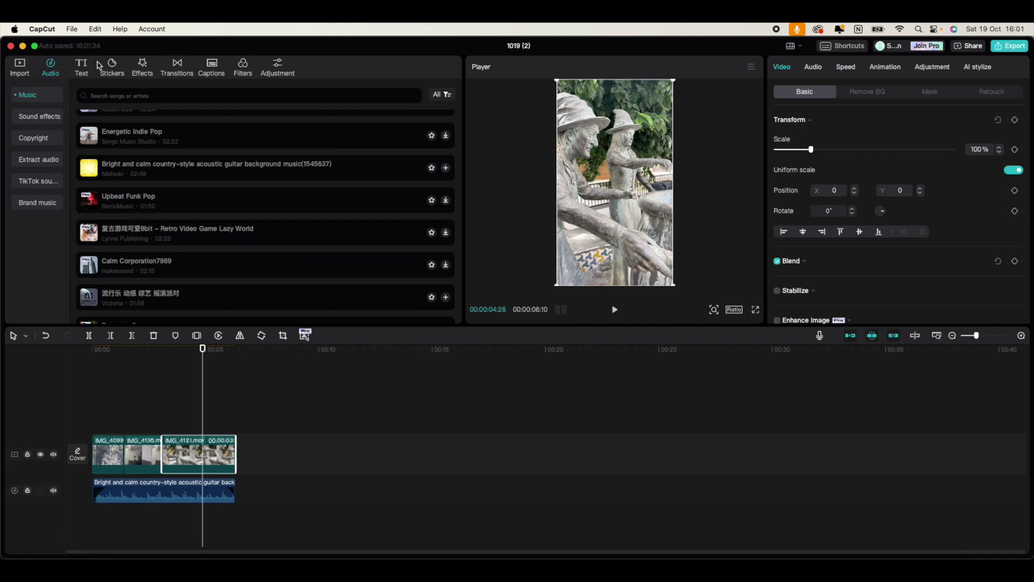
Drop a Mix transition between IMG_4136 and IMG_4121, accept duplicate frames, and set it to 0.7 s.
click(177, 68)
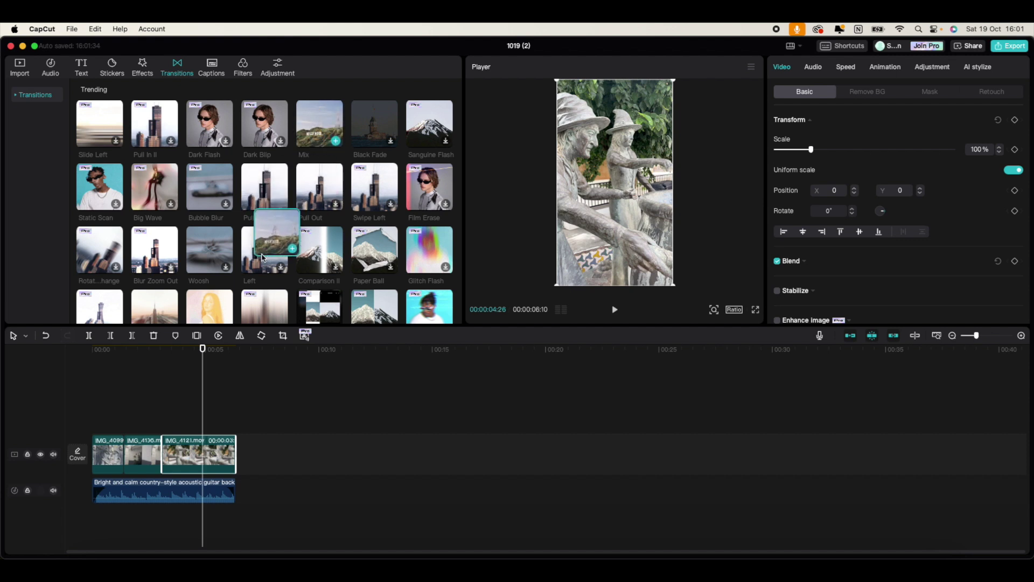
mouse_move(251, 287)
mouse_down()
mouse_move(161, 439)
mouse_move(123, 458)
mouse_move(162, 457)
mouse_up()
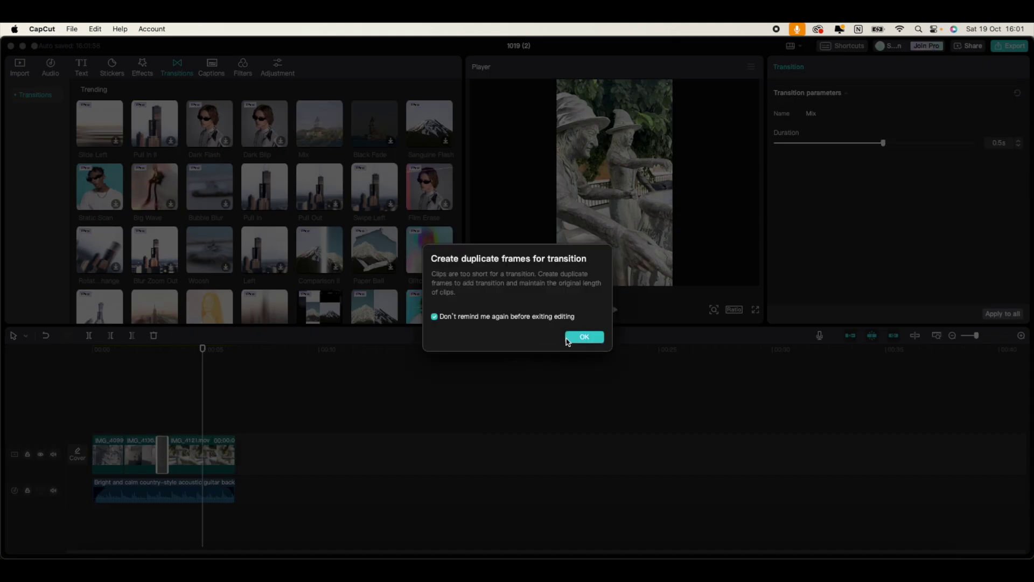
click(582, 337)
click(151, 415)
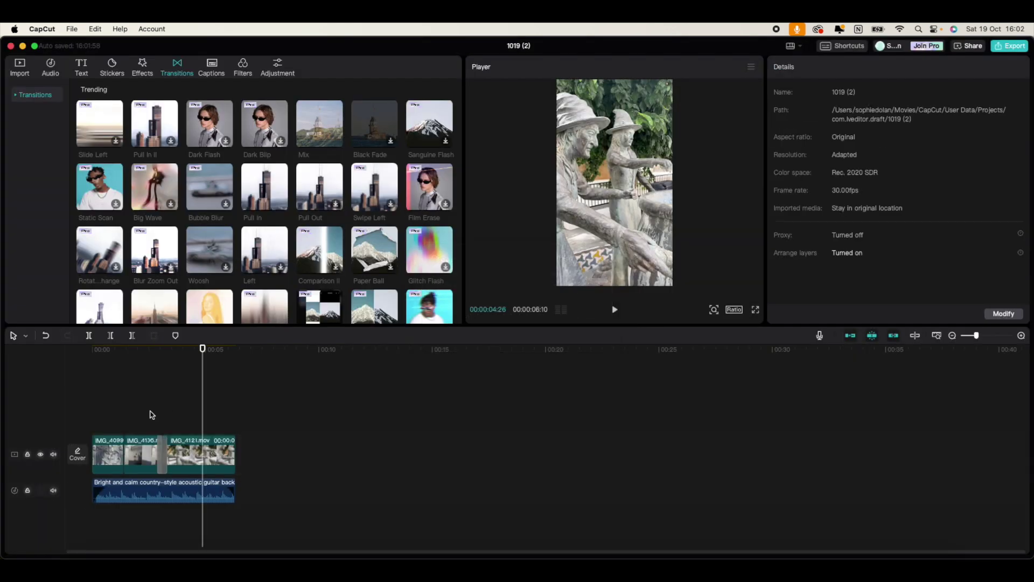
key(space)
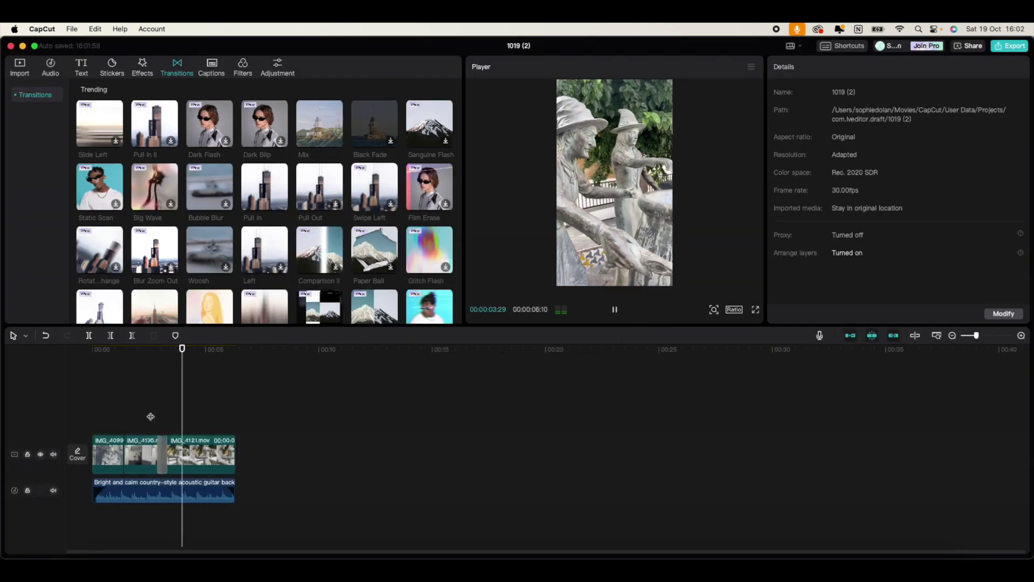
key(space)
click(161, 456)
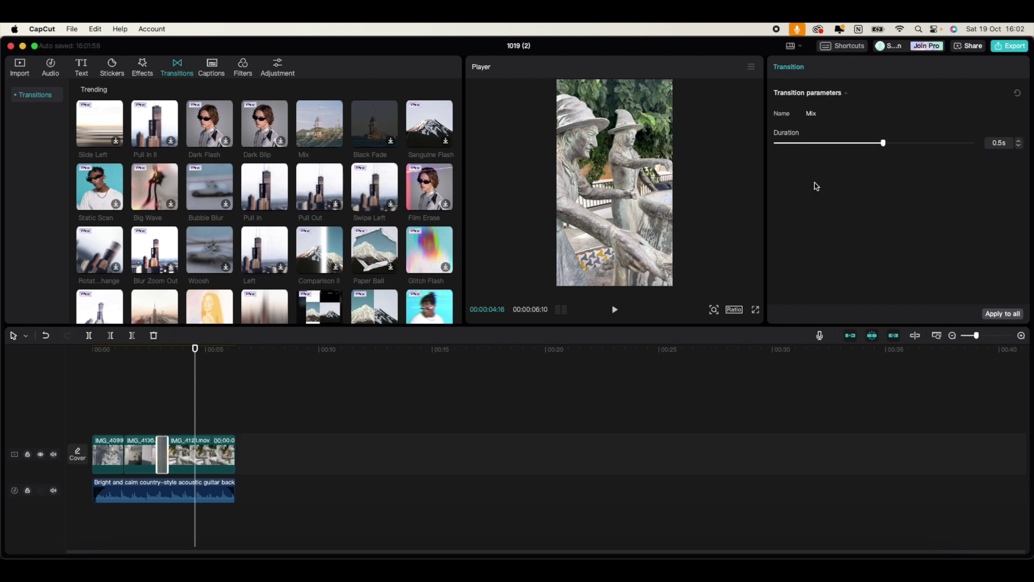
drag(885, 147, 936, 150)
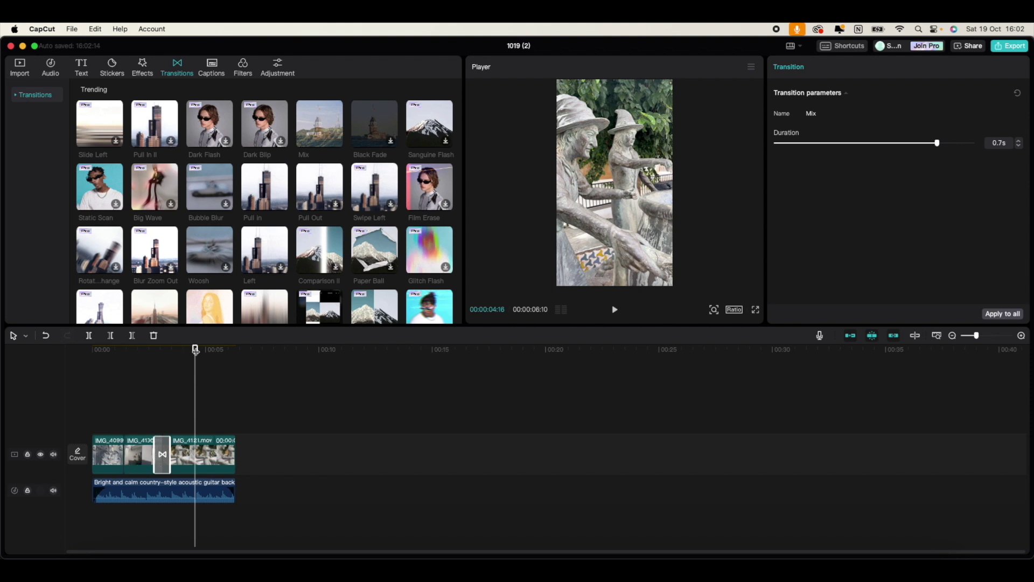
drag(195, 349, 110, 358)
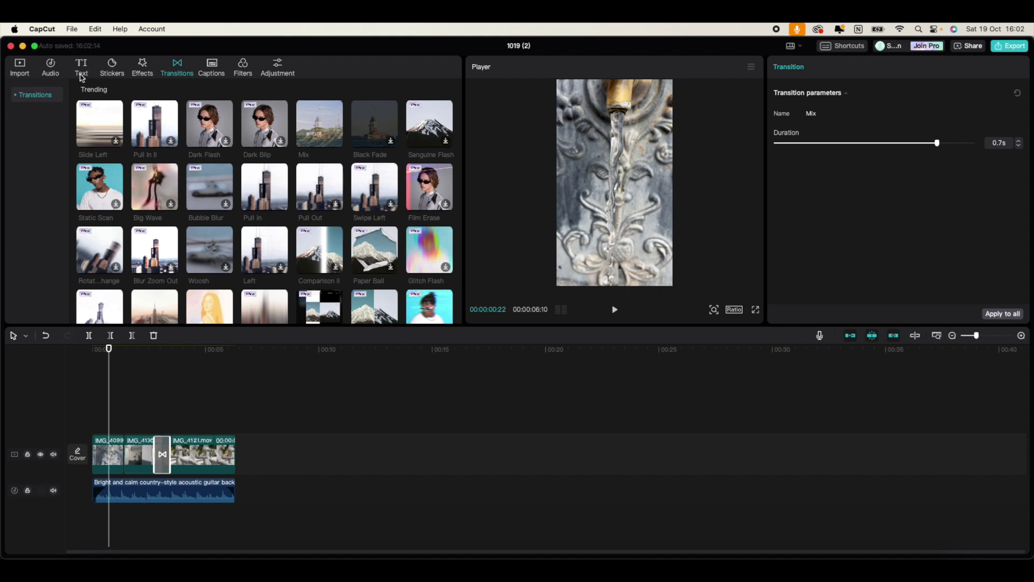
Import the 'Happy Halloween to us all' .m4a recording from Downloads into the media library.
click(51, 67)
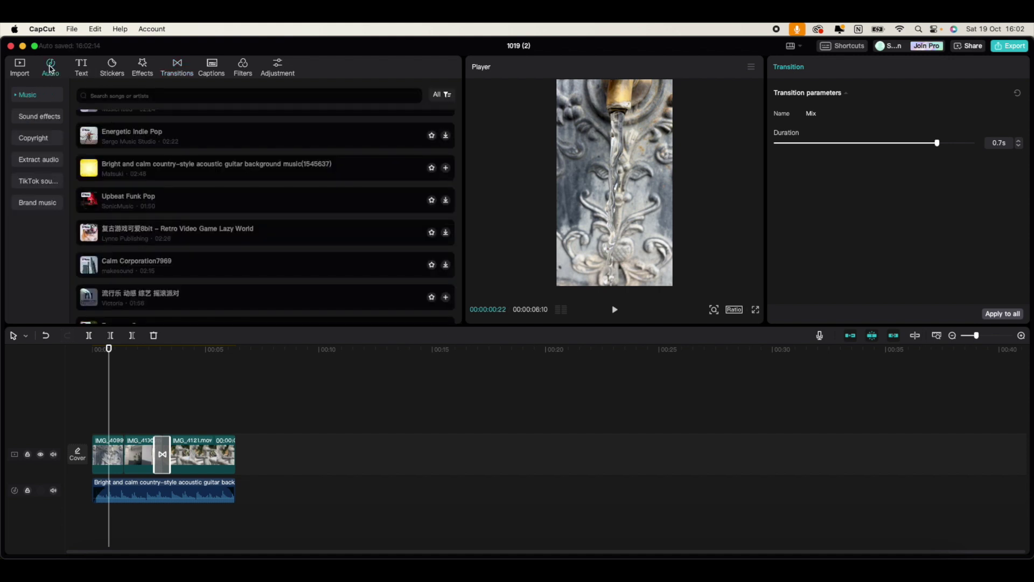
click(19, 67)
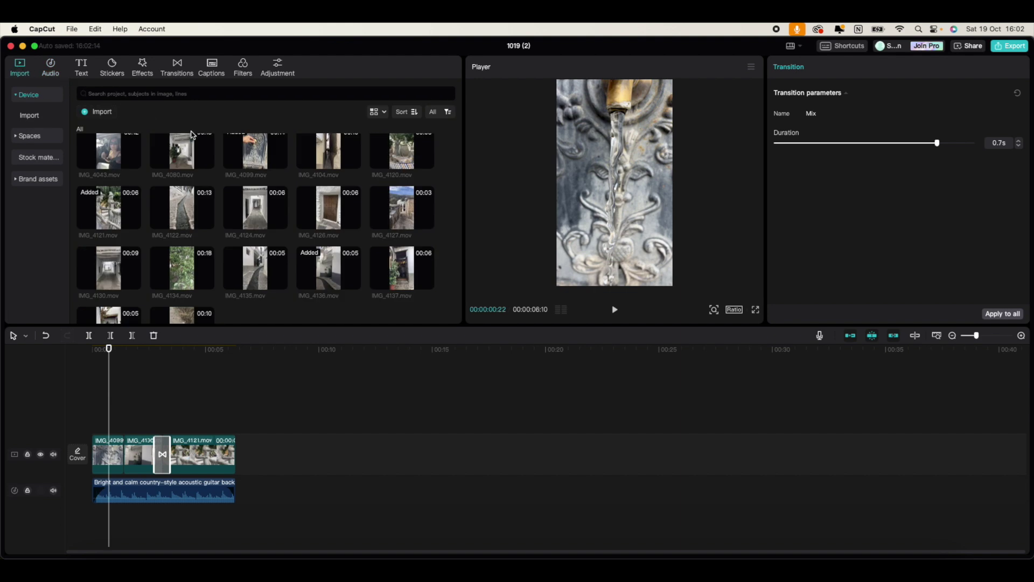
click(101, 114)
click(337, 236)
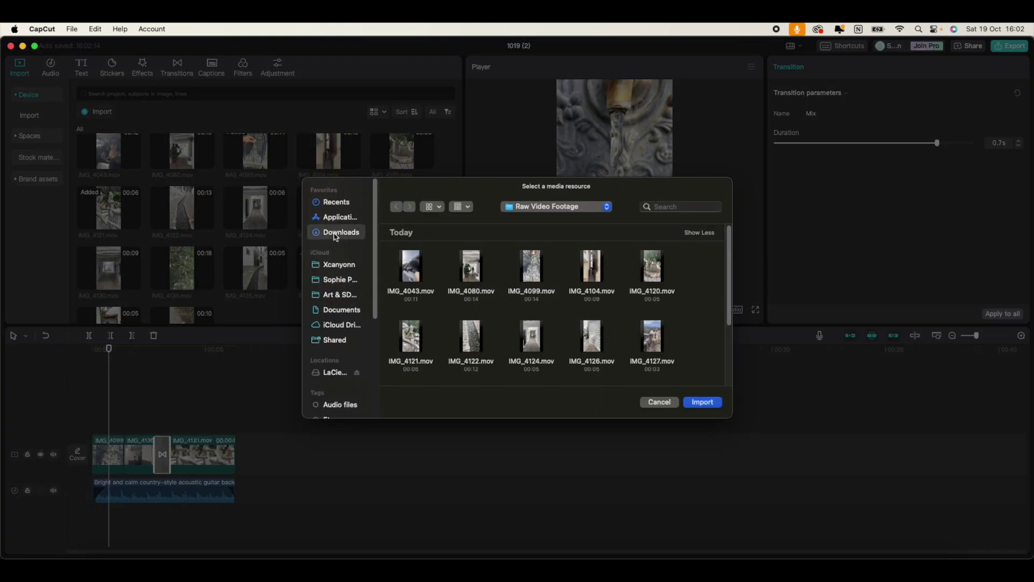
click(414, 277)
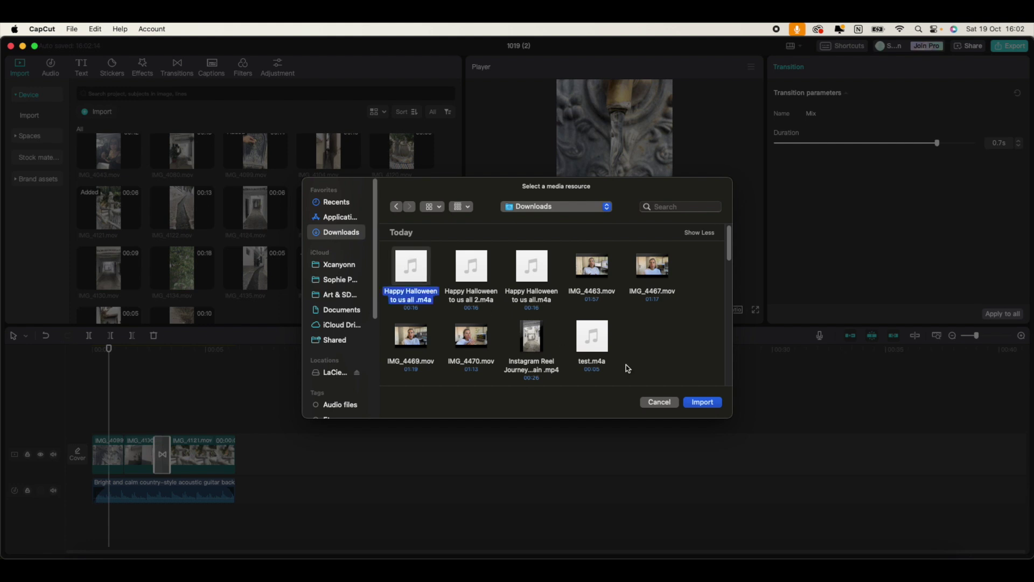
click(702, 402)
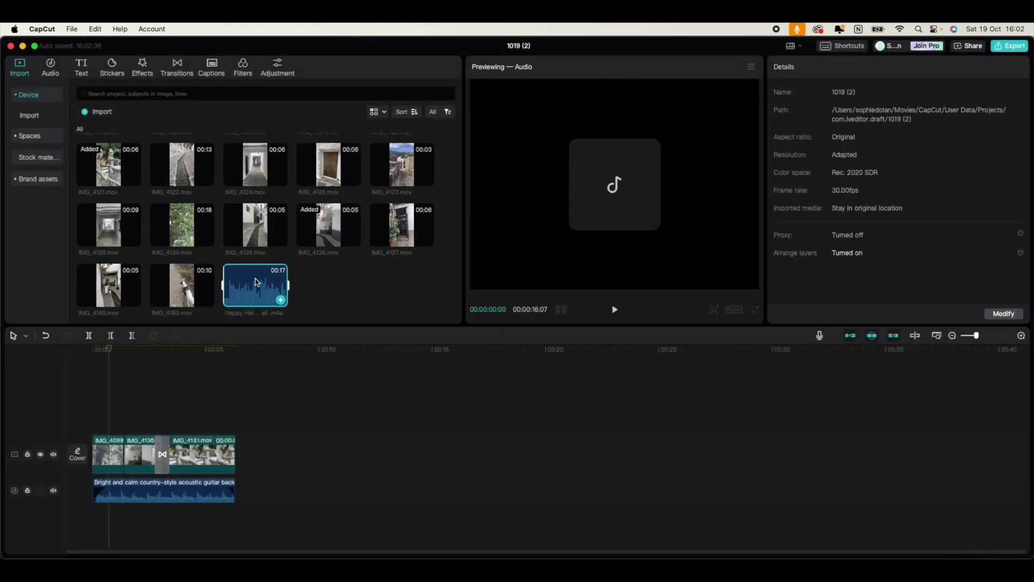
Place the voiceover on its own track at 0 and trim it to end at 00:06:10.
drag(255, 278, 120, 506)
drag(343, 512, 316, 529)
drag(427, 505, 235, 507)
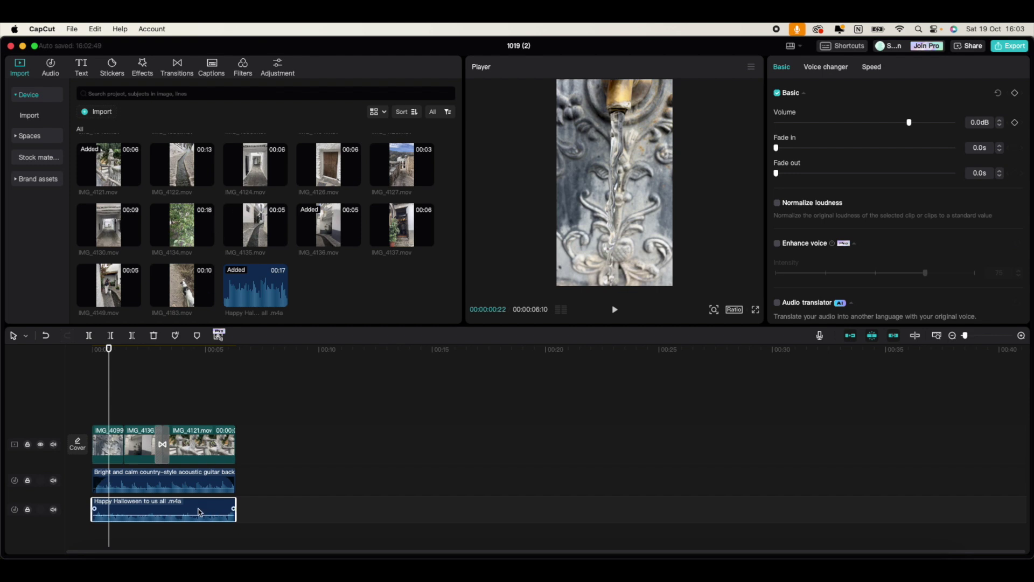
Auto-generate English captions from the voiceover, play them back to check, and select the first caption.
click(211, 68)
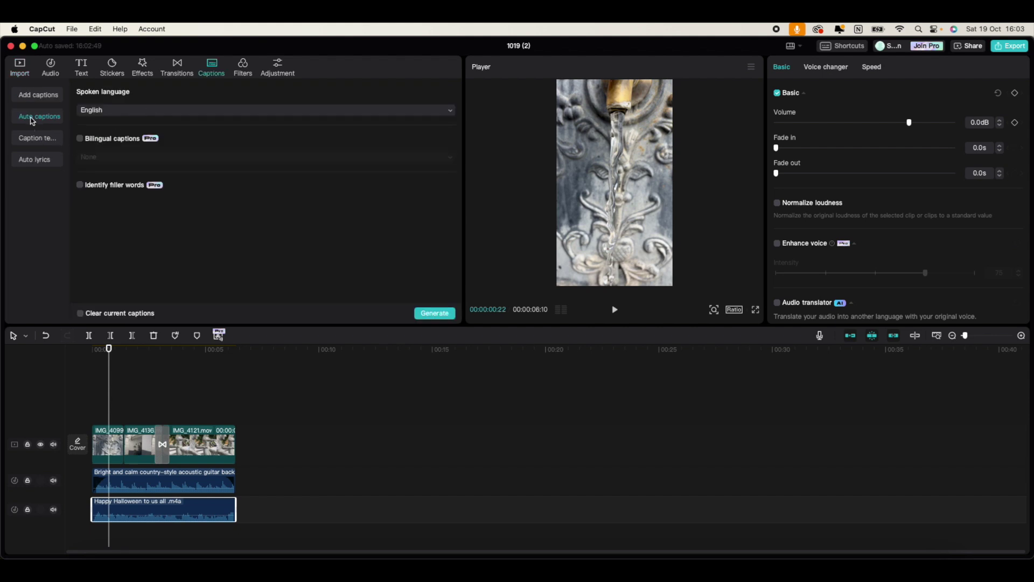
click(435, 315)
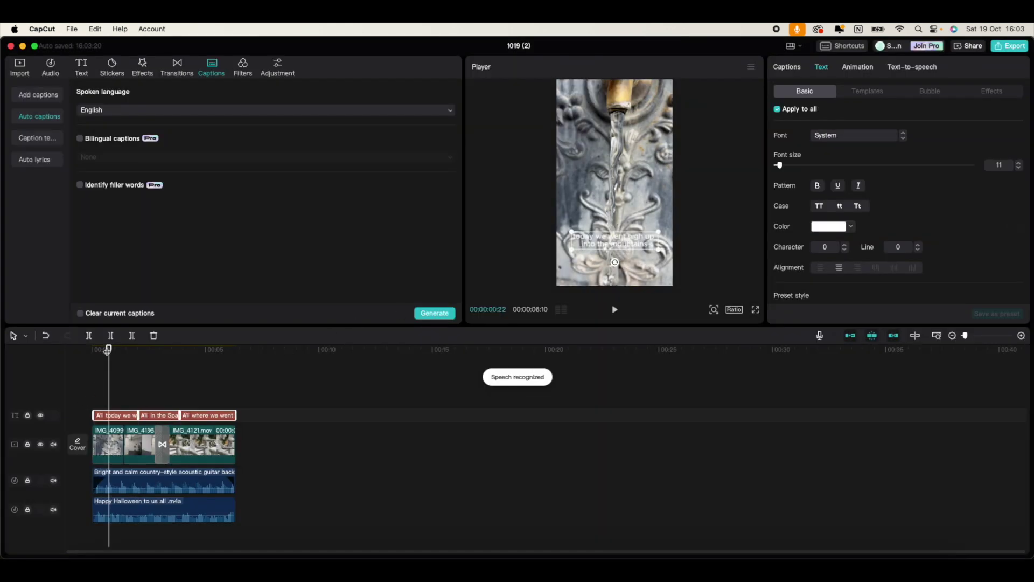
drag(108, 349, 84, 350)
key(space)
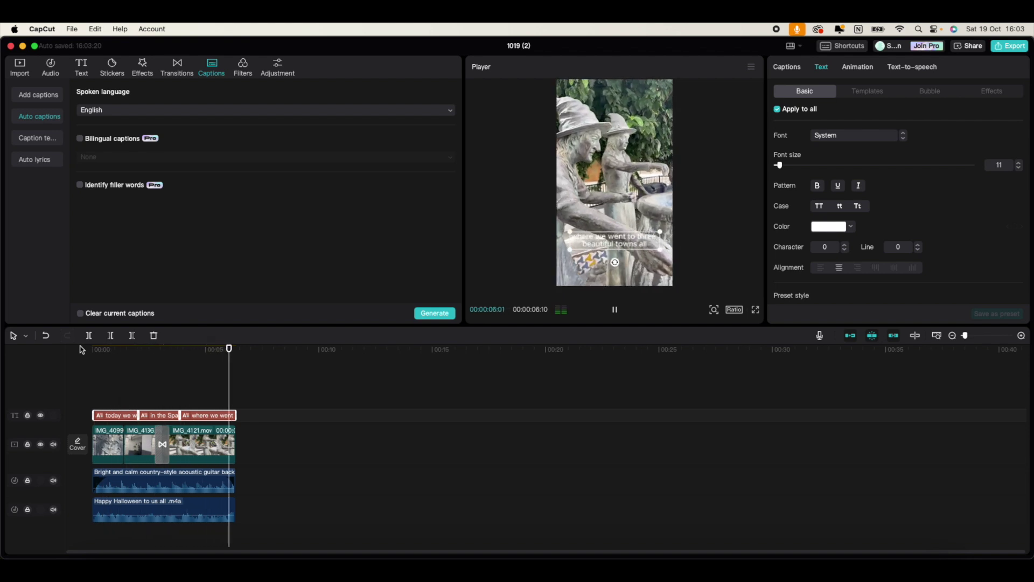
key(space)
key(space)
click(115, 416)
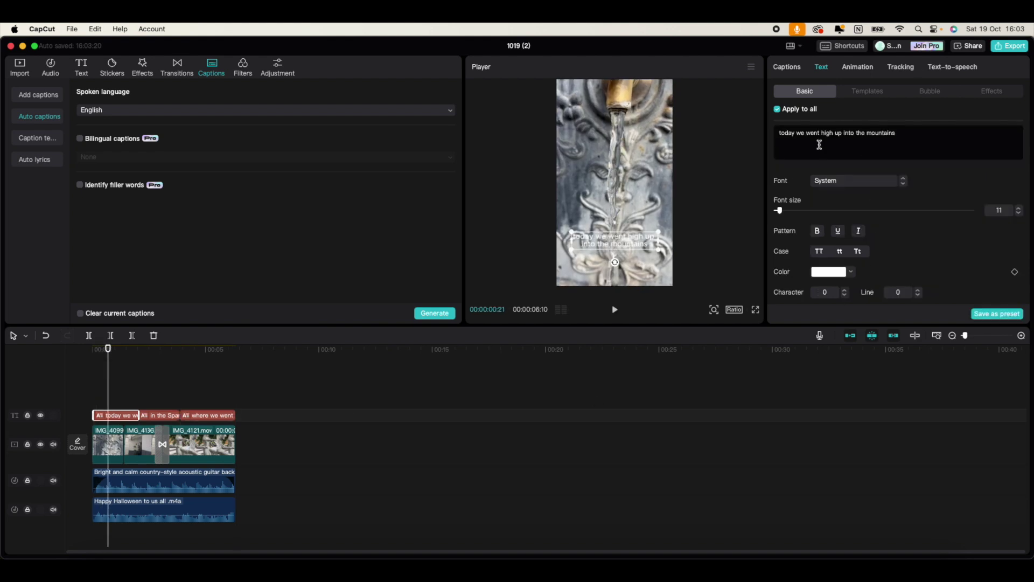
Set the captions to the Pacifico font at size 16 with the outlined Aa preset style.
click(909, 135)
click(836, 182)
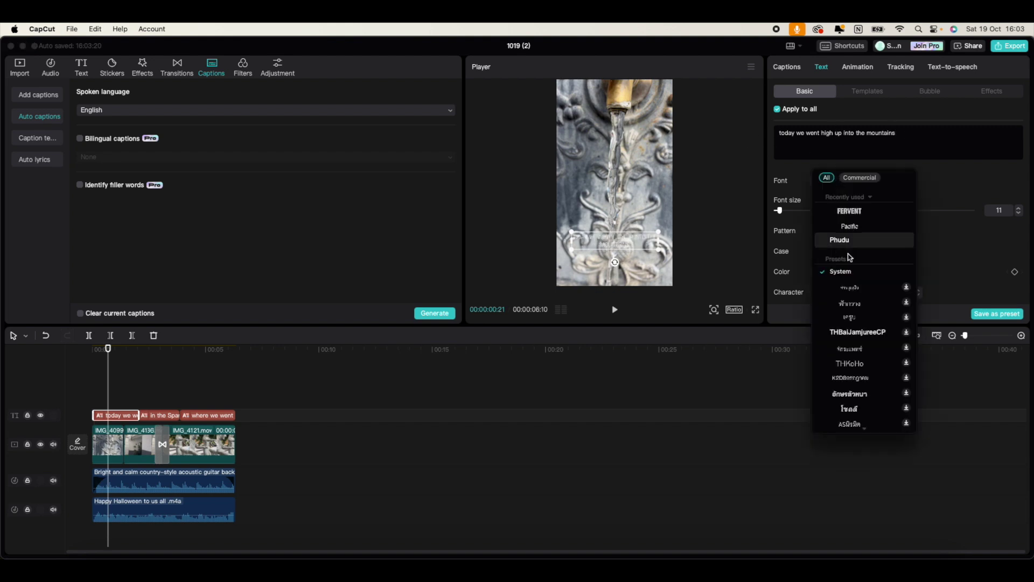
click(860, 228)
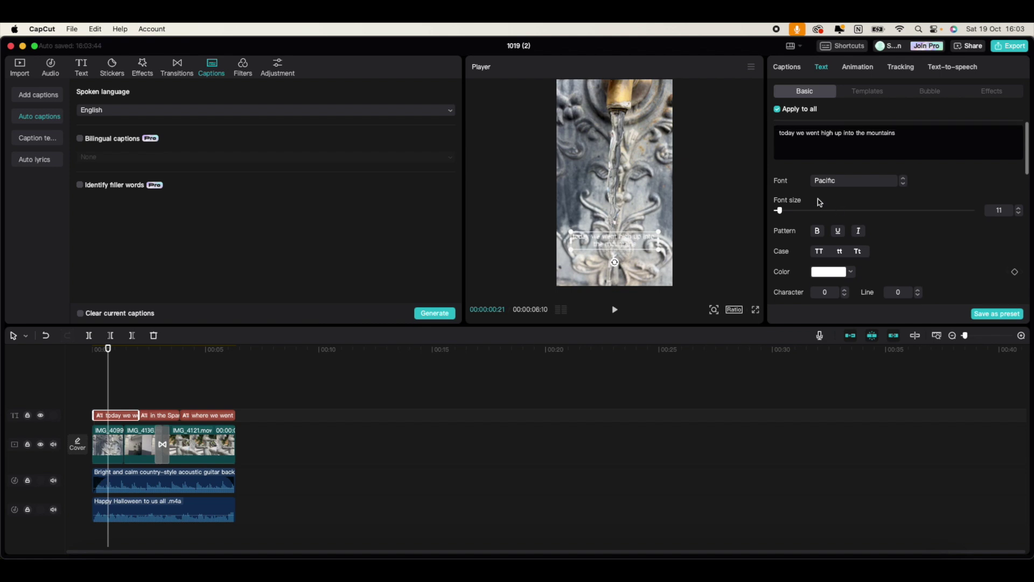
drag(779, 210, 784, 211)
scroll(871, 268, down, 5)
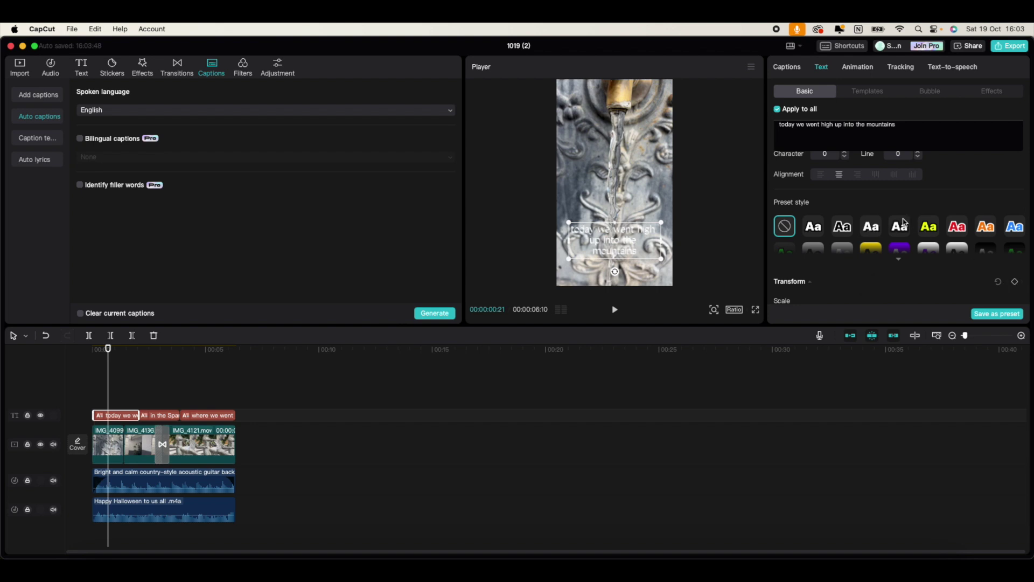
click(843, 227)
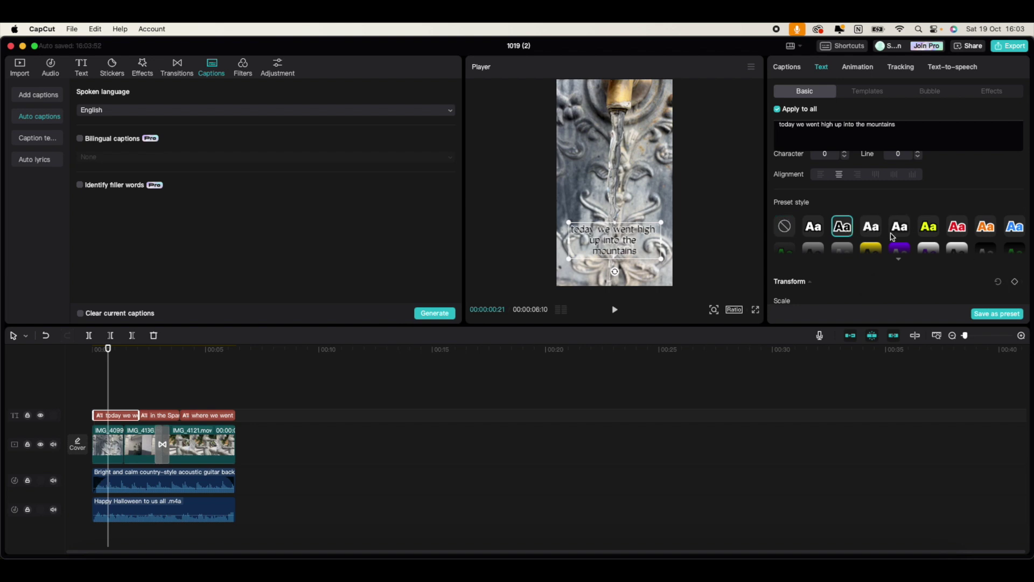
scroll(875, 228, down, 3)
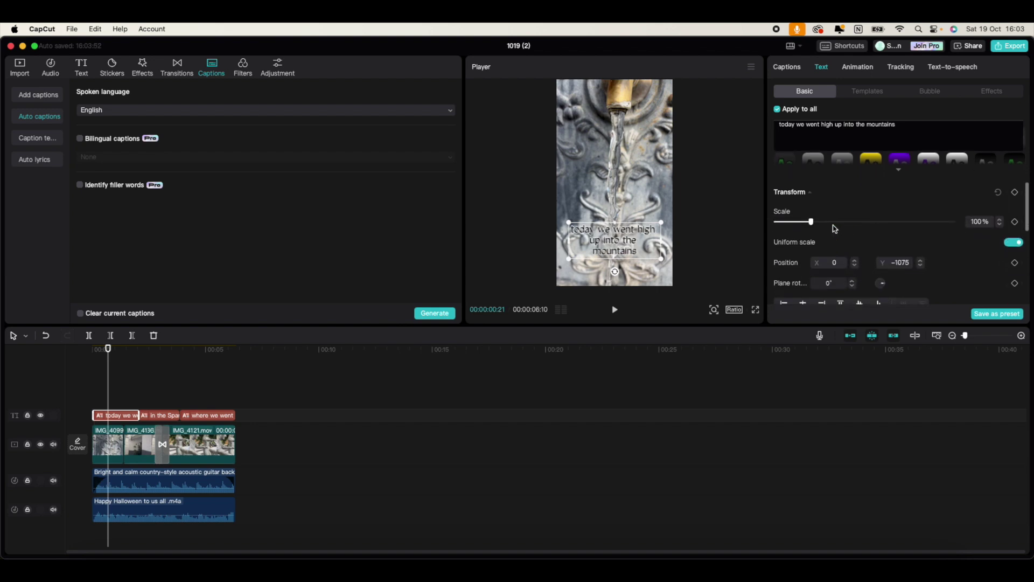
scroll(849, 241, down, 4)
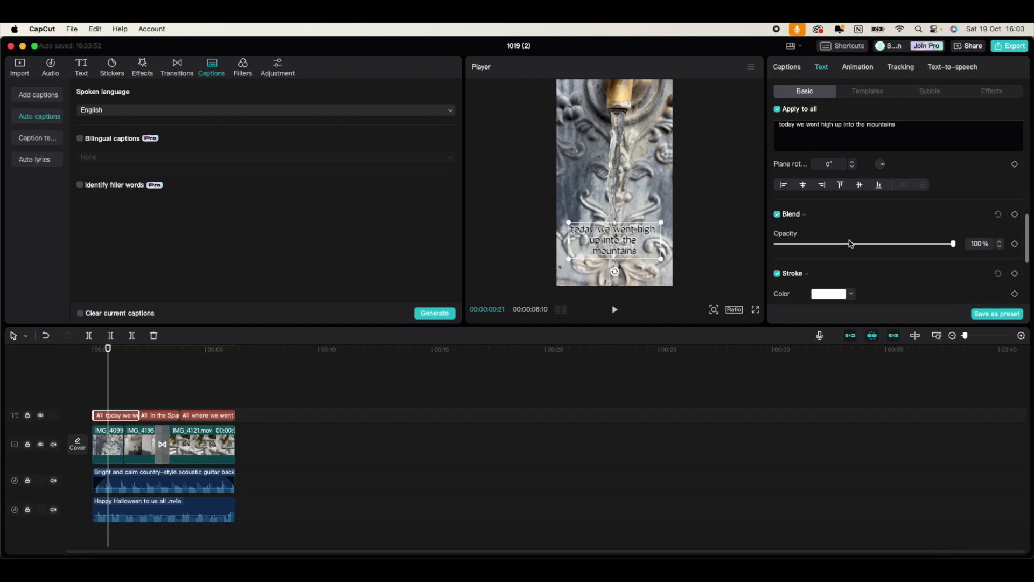
scroll(850, 244, down, 4)
scroll(851, 244, up, 5)
scroll(850, 243, up, 5)
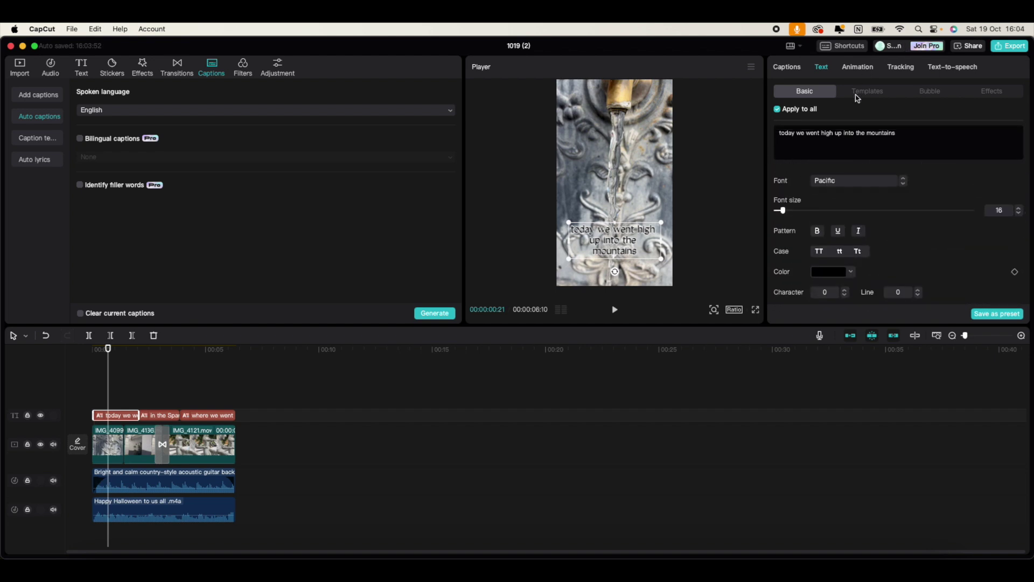
Browse the In entrance animation presets for the captions.
click(858, 66)
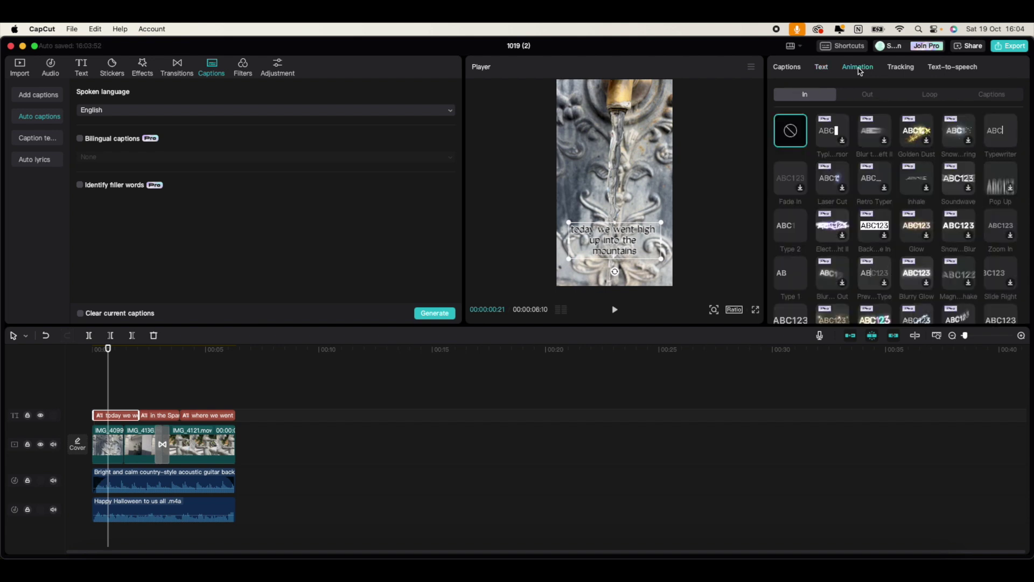
scroll(881, 242, down, 15)
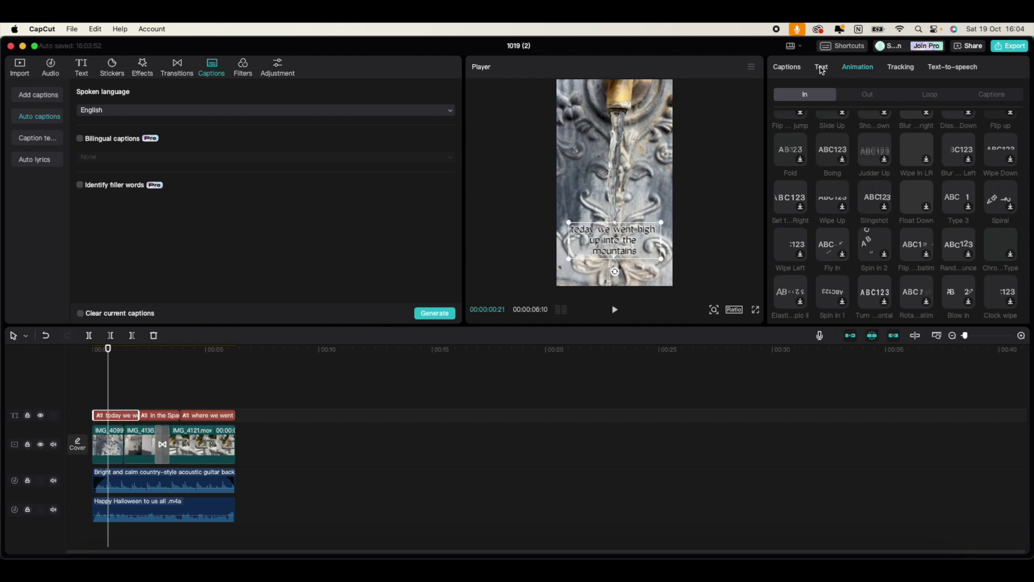
click(821, 68)
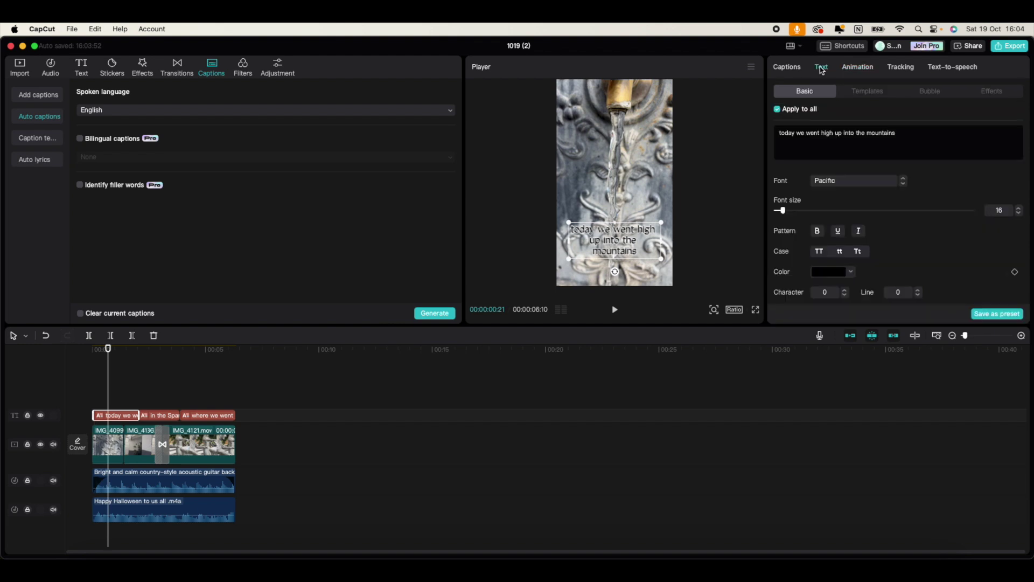
Scroll through the gallery of ready-made caption text templates.
click(867, 93)
scroll(909, 236, down, 2)
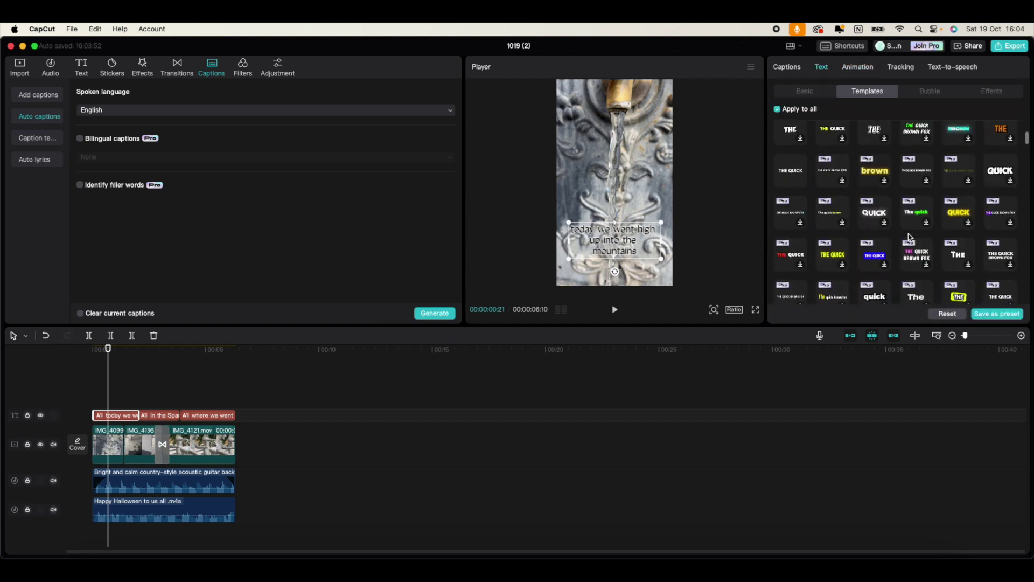
scroll(909, 237, down, 5)
scroll(910, 237, down, 3)
scroll(909, 237, down, 3)
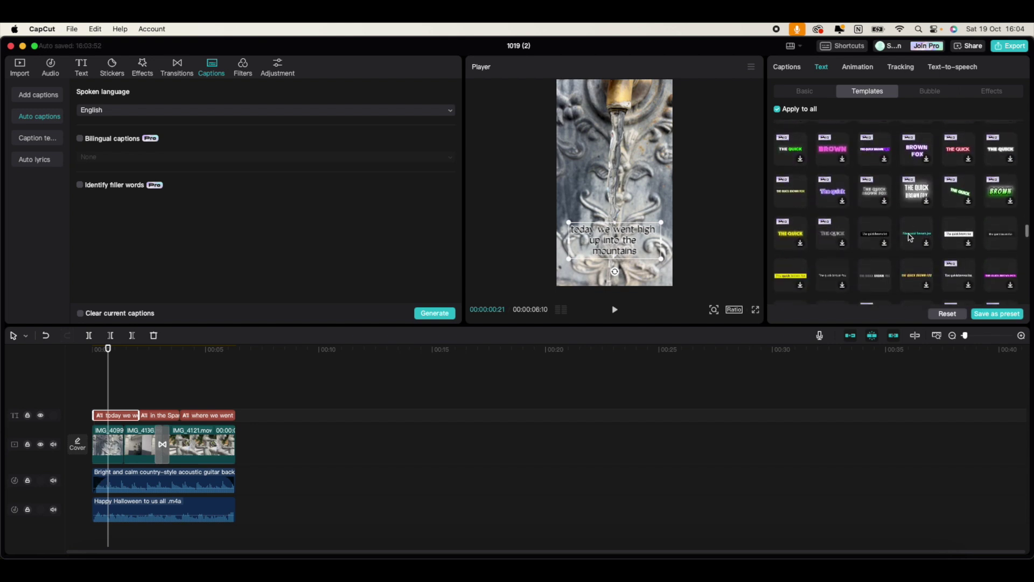
scroll(909, 237, down, 3)
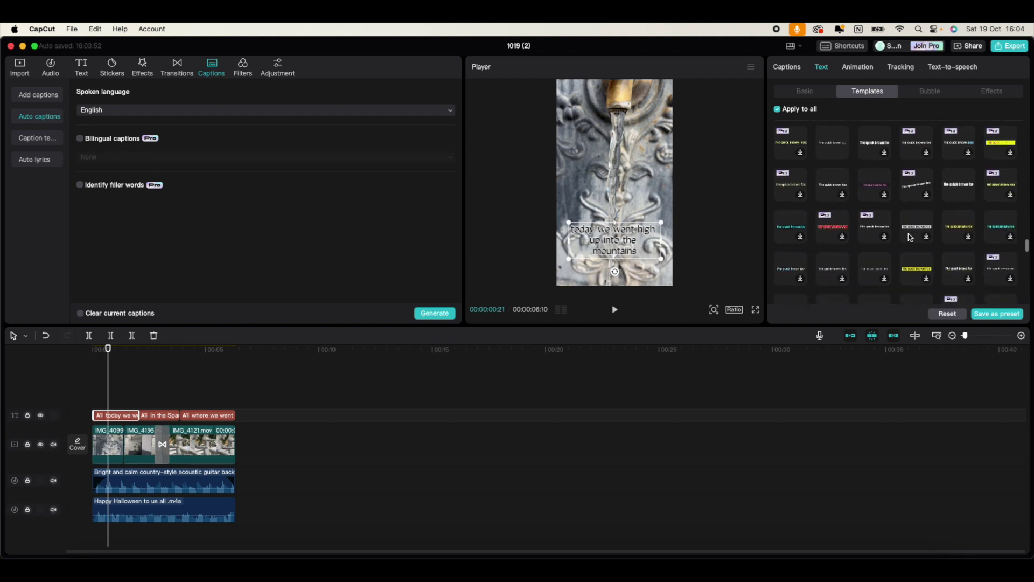
scroll(909, 237, down, 3)
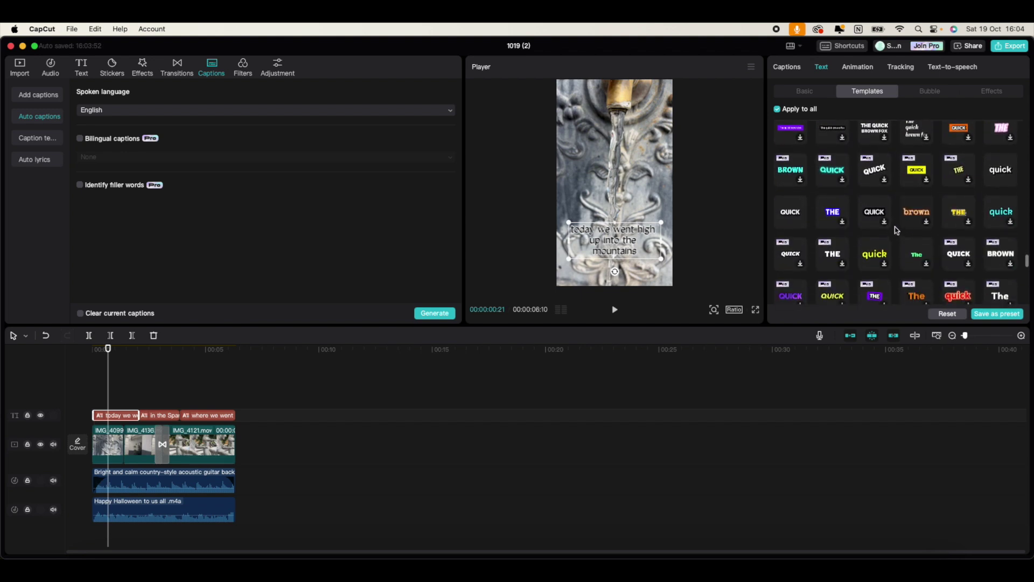
Apply a bold, word-by-word white-on-black caption template to all captions, then play the video through to review.
click(868, 216)
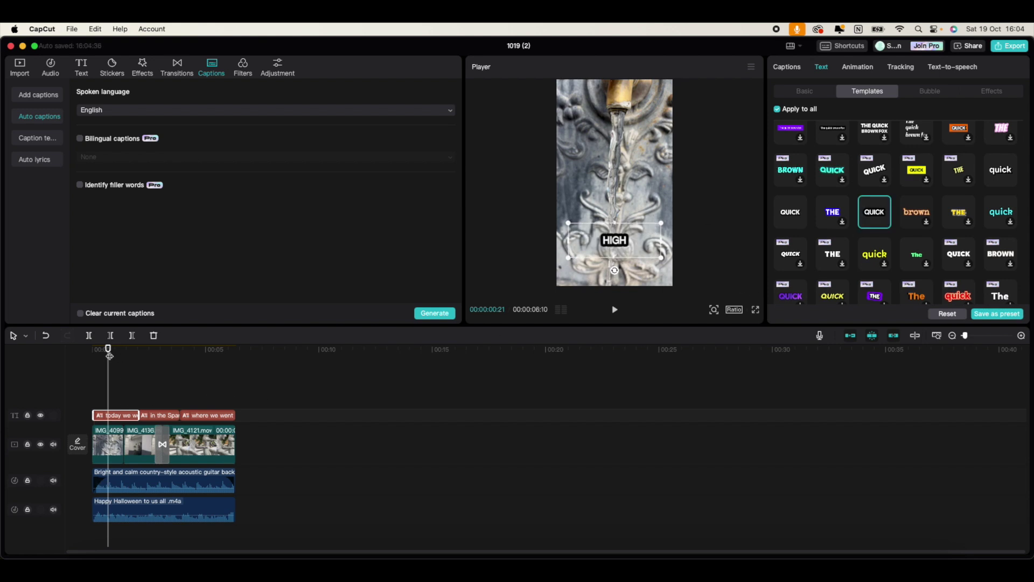
drag(108, 349, 89, 350)
key(space)
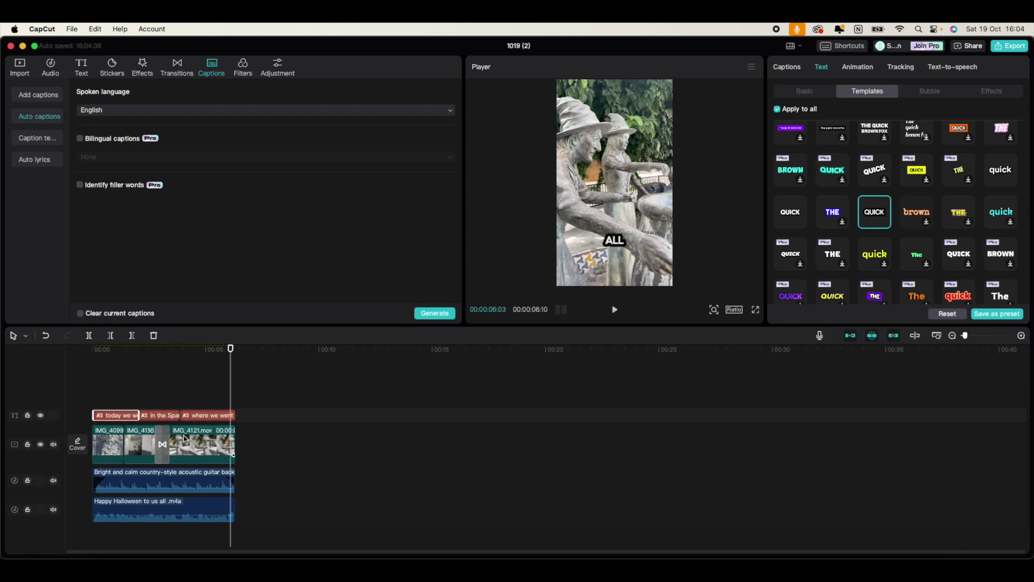
drag(231, 350, 238, 351)
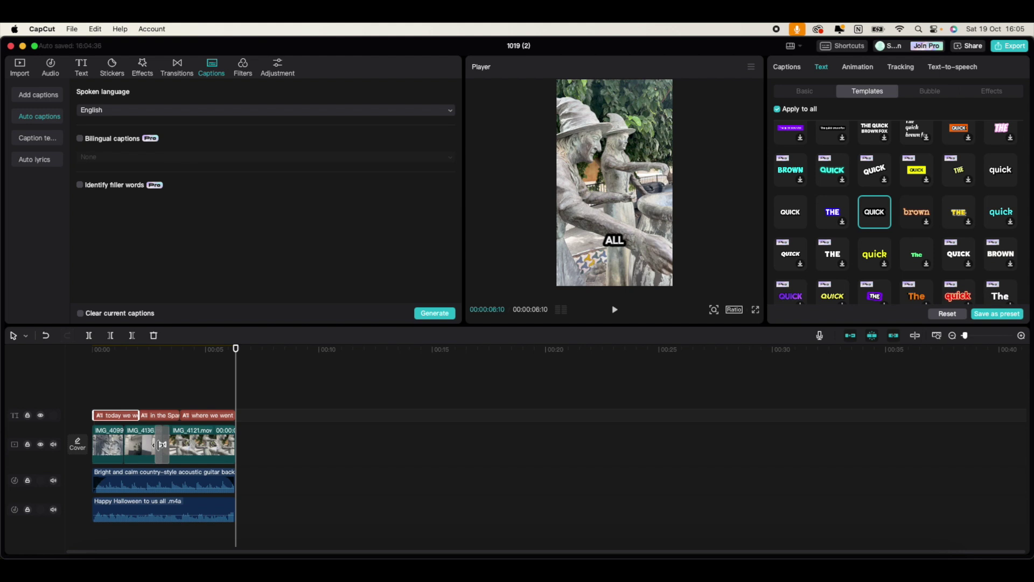
Select the IMG_4121 clip and preview the BW 3 and Clear II filters on it.
click(207, 448)
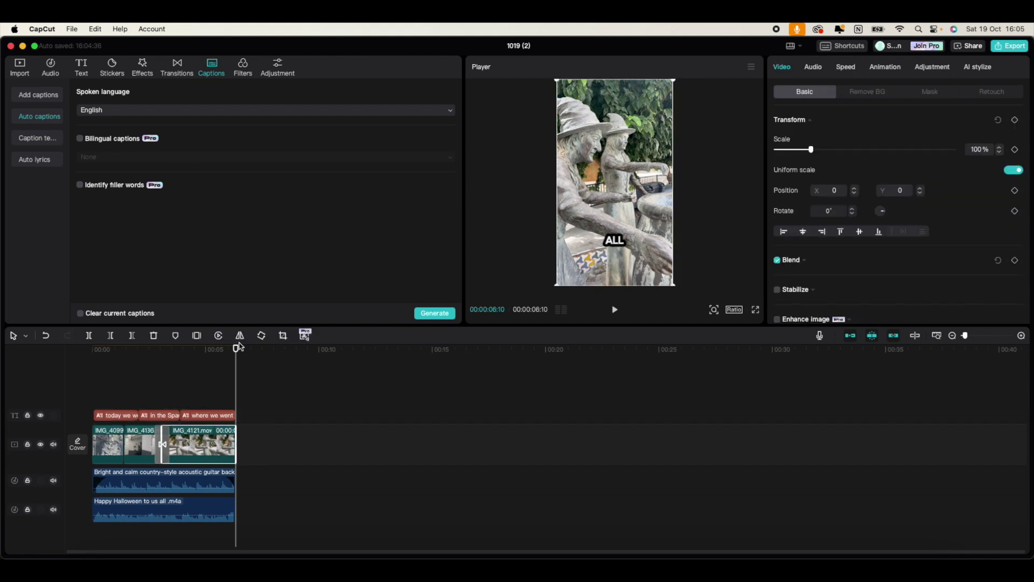
drag(236, 349, 214, 351)
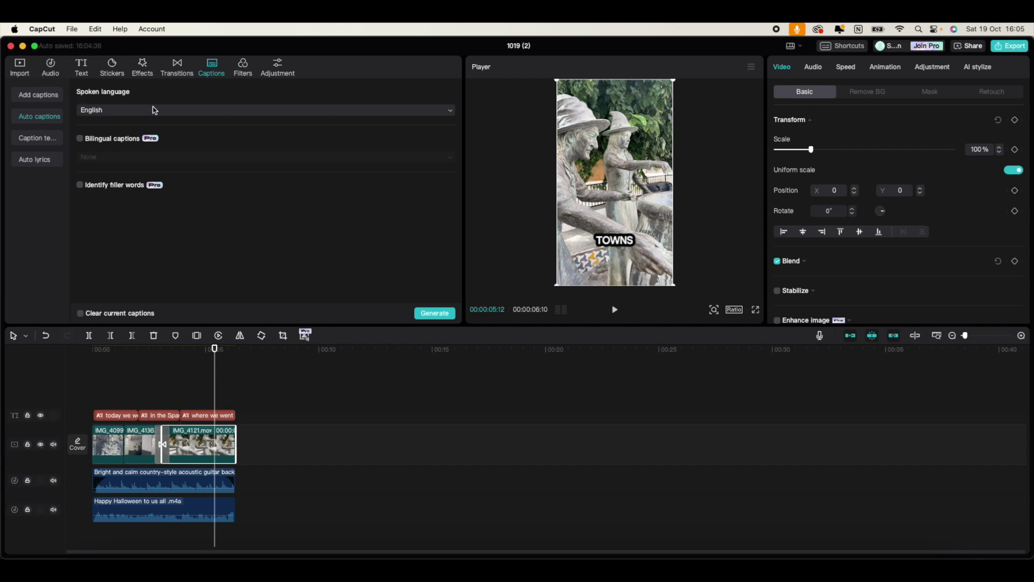
click(244, 70)
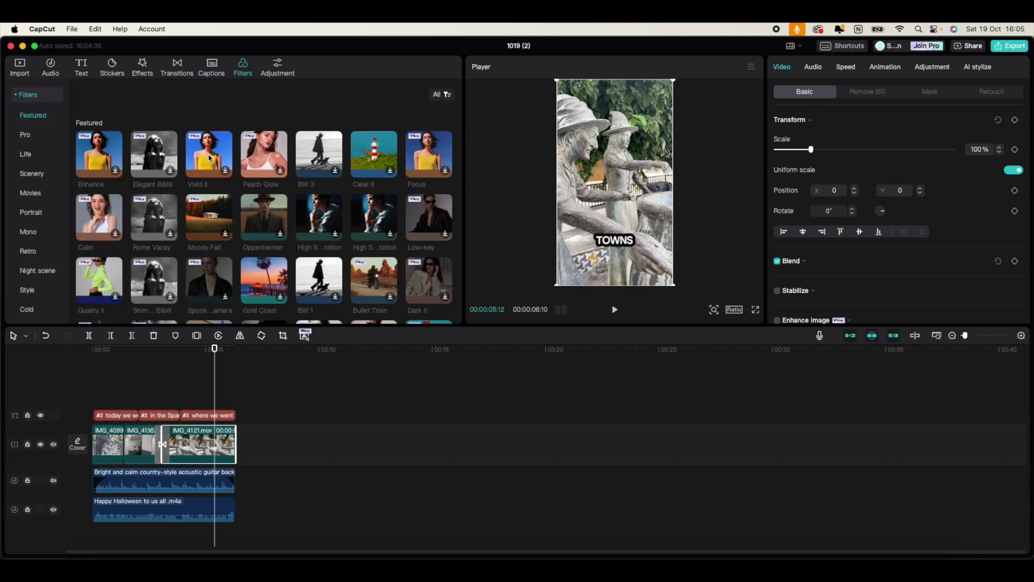
click(312, 166)
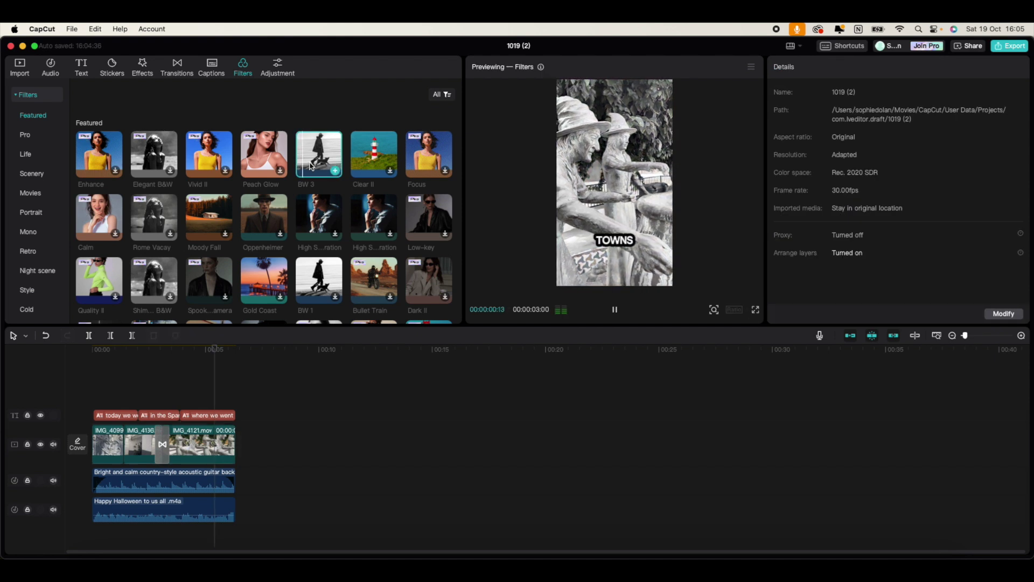
click(364, 152)
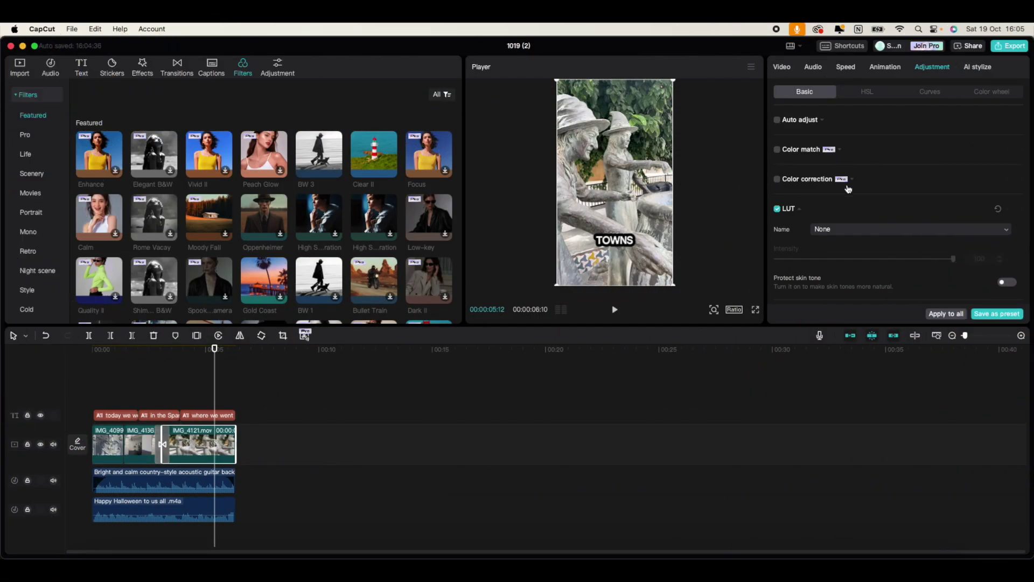
Raise the IMG_4121 clip's contrast, settling it at 18.
scroll(896, 188, down, 6)
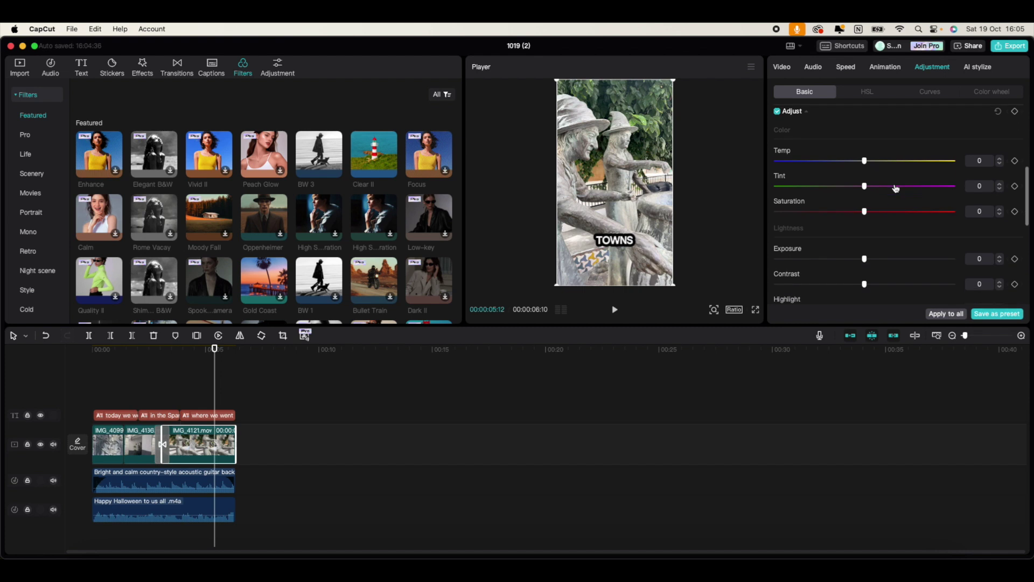
scroll(896, 188, down, 2)
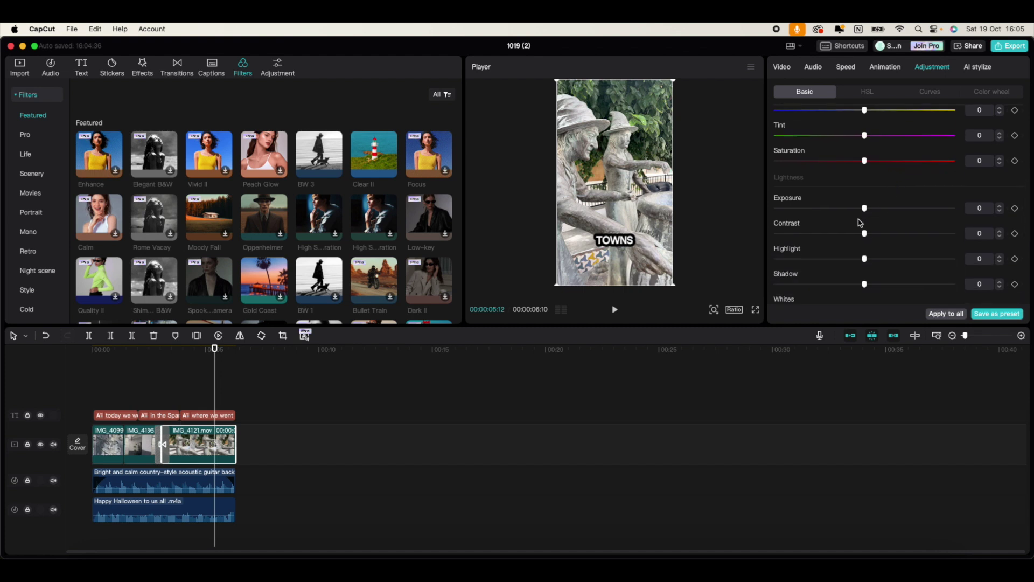
drag(865, 234, 886, 235)
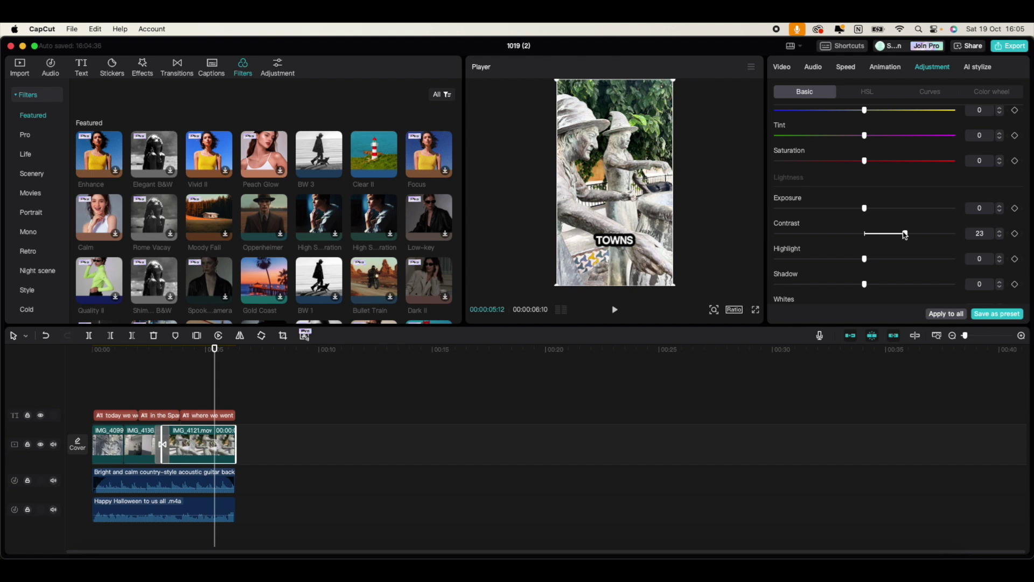
drag(904, 235, 843, 232)
Add sharpening and warm the temperature to 9, then scrub the timeline to review the grade.
scroll(856, 236, down, 5)
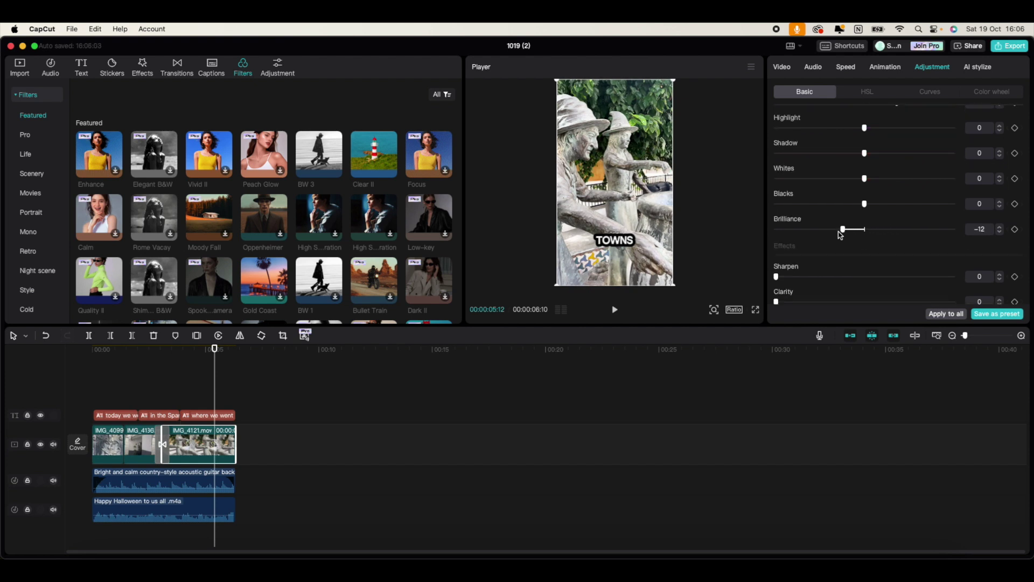
scroll(840, 235, down, 3)
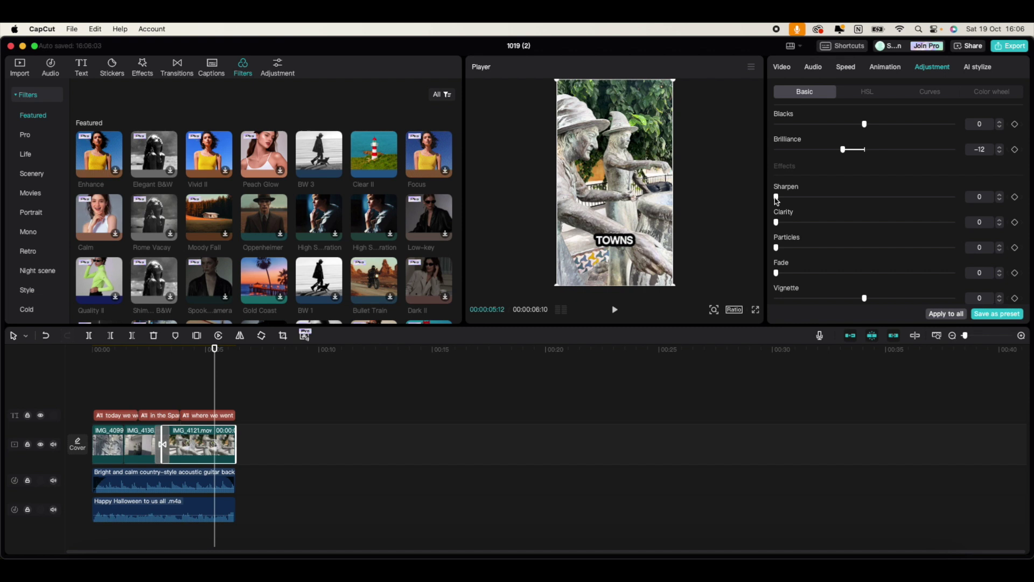
drag(776, 197, 804, 197)
scroll(869, 215, up, 10)
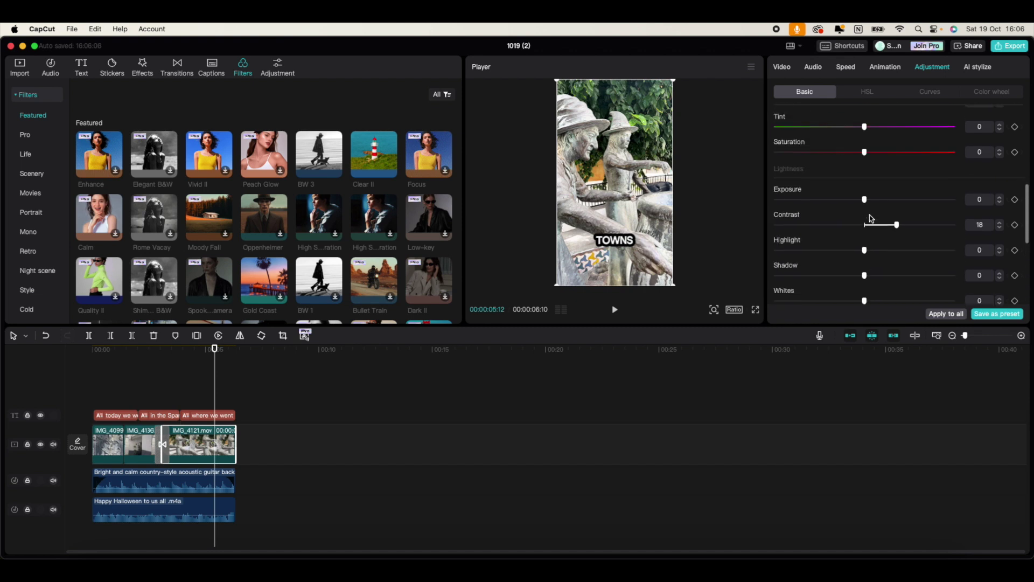
drag(864, 176, 864, 235)
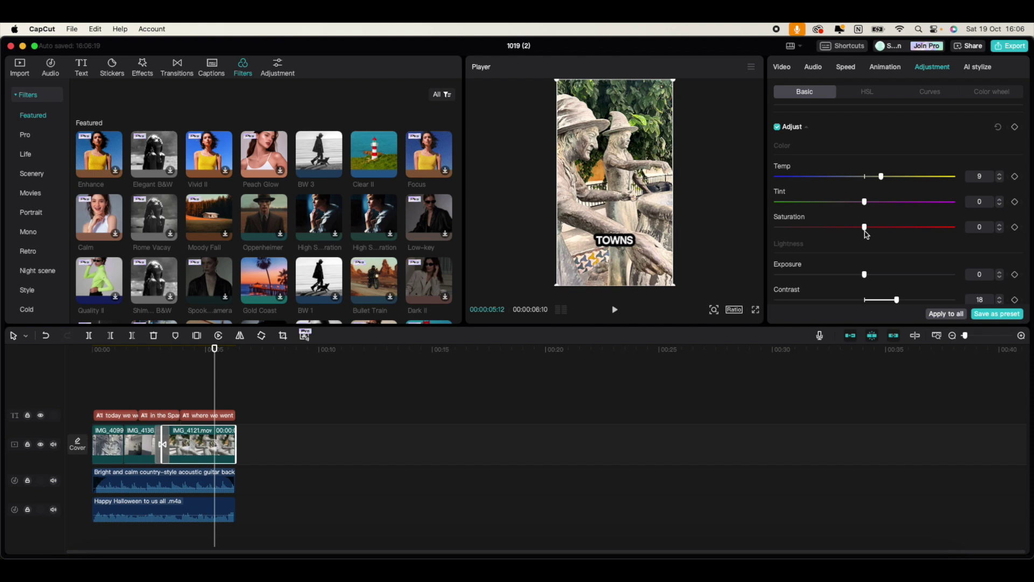
click(179, 385)
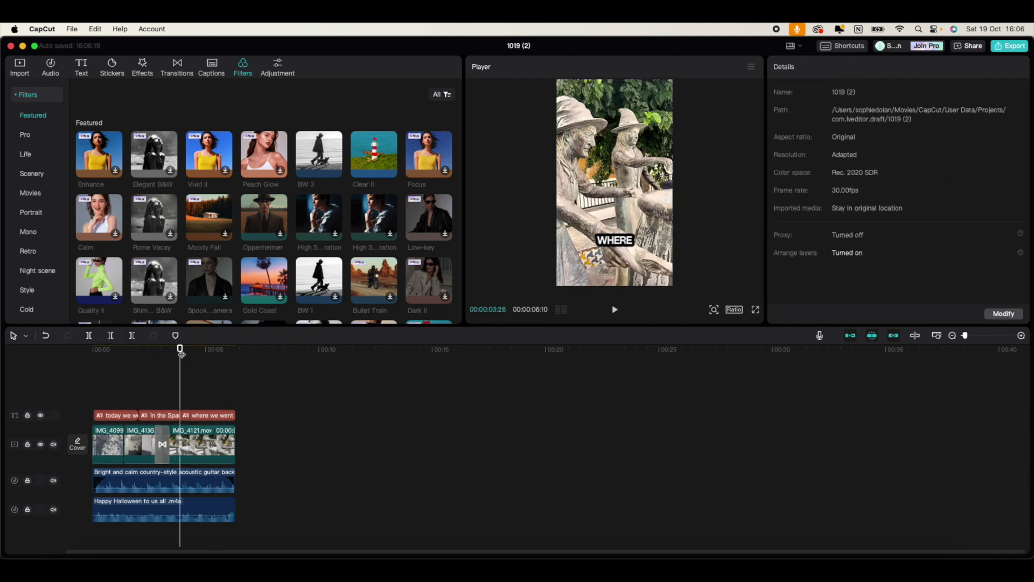
drag(181, 348, 196, 366)
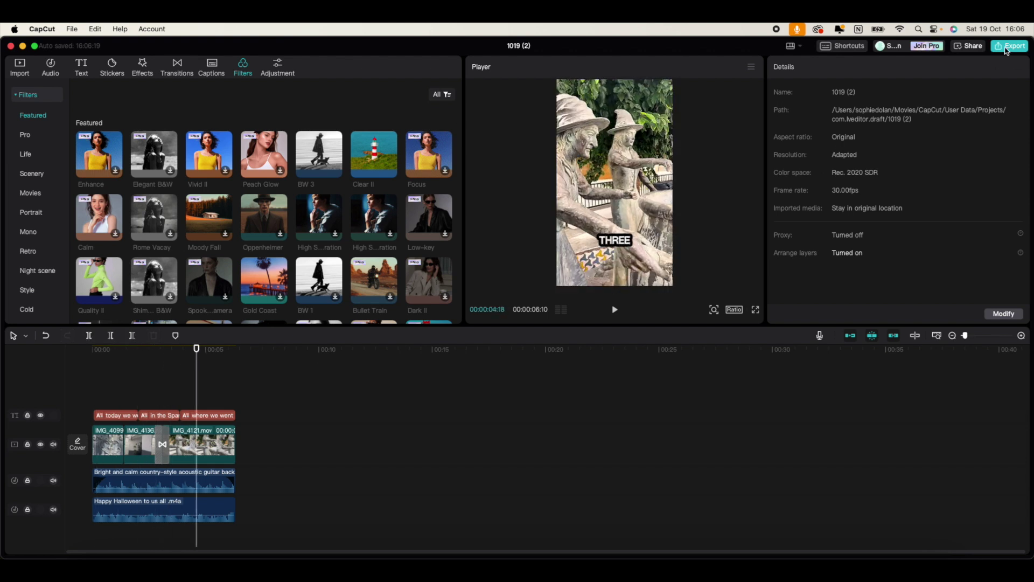
Name the export 'Halloween', keeping 1080P, 30fps, HEVC and mov settings.
click(1008, 47)
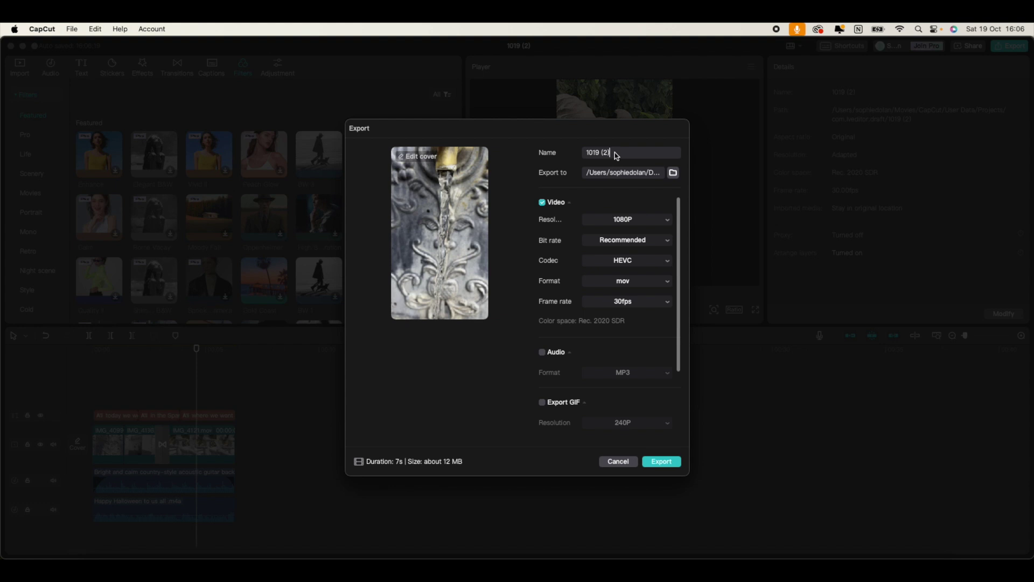
drag(617, 156, 582, 156)
text(Halloween)
scroll(605, 365, down, 3)
Export the 'Halloween' video to the computer with these settings.
click(658, 462)
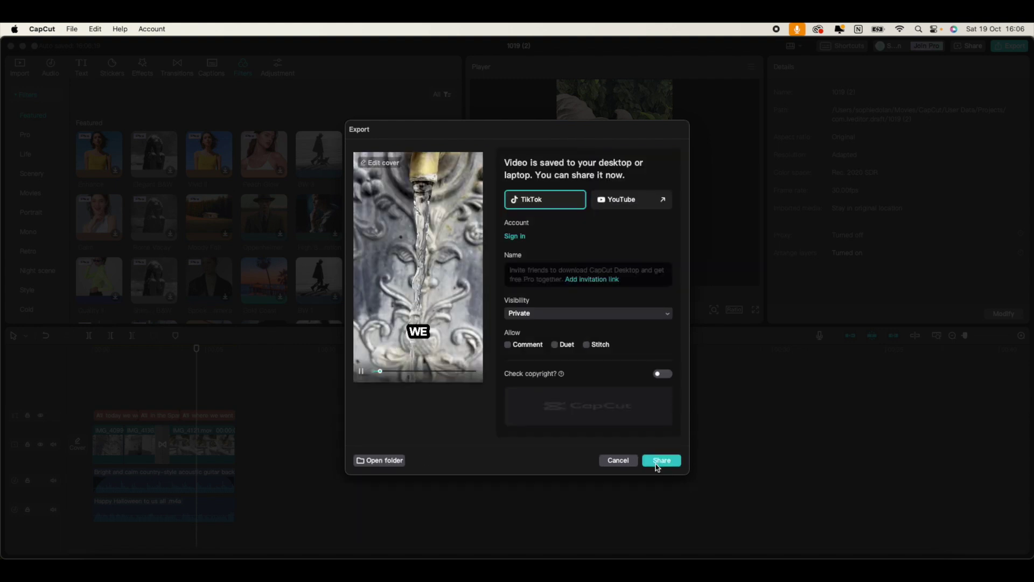